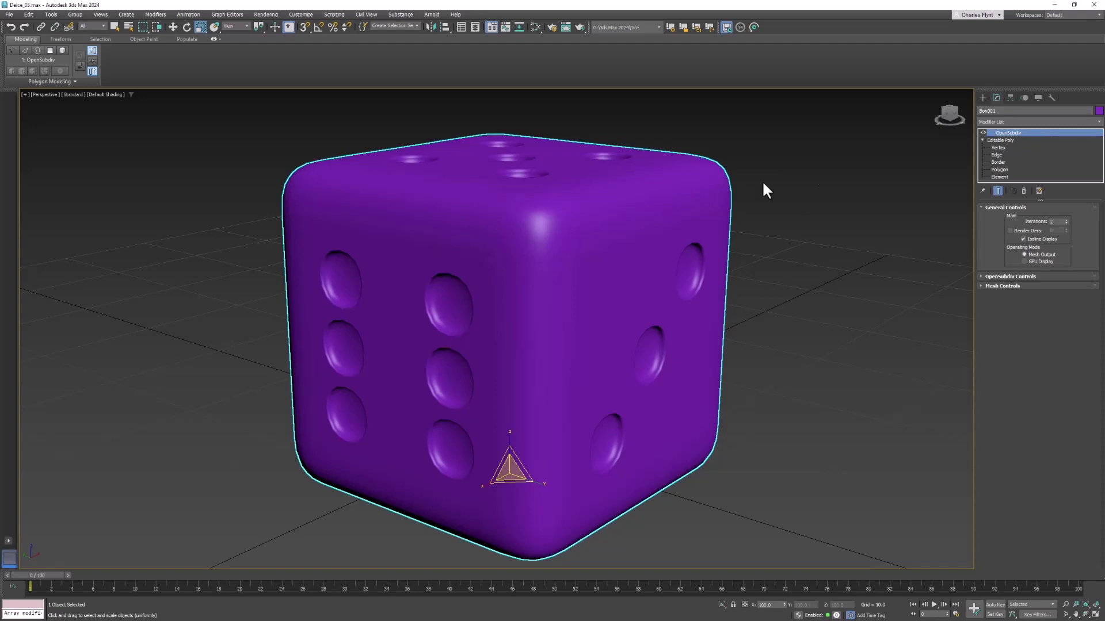
# - At Edge level with Show End Result on, select the top front, top-left and front vertical corner loops
pyautogui.click(996, 154)
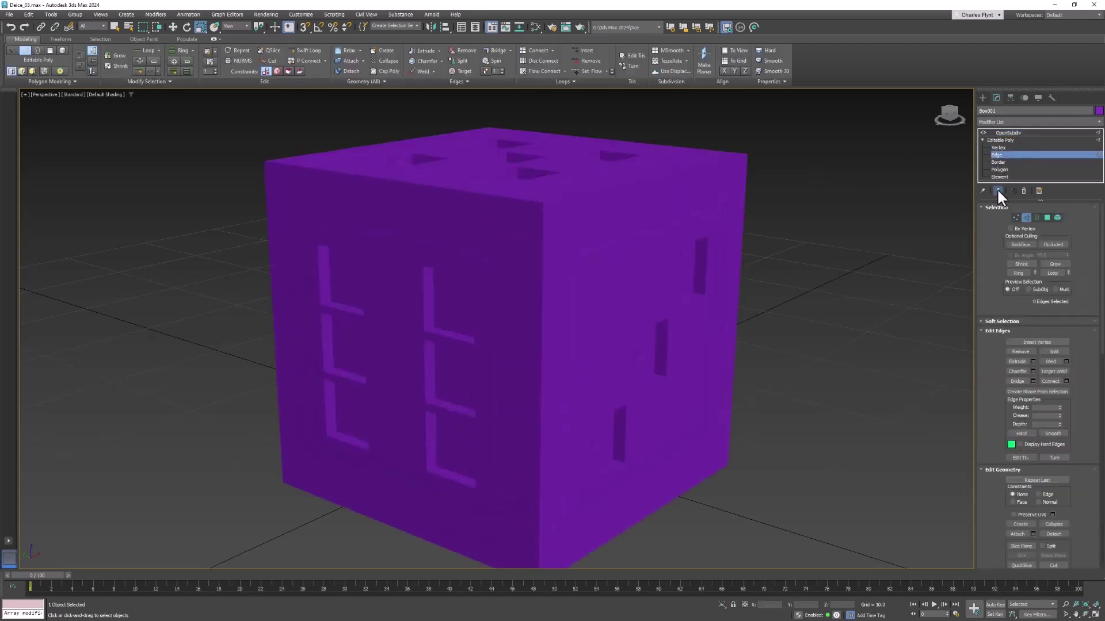
pyautogui.click(998, 191)
pyautogui.keyDown('alt'); pyautogui.moveTo(804, 280); pyautogui.dragTo(646, 249, button='middle'); pyautogui.keyUp('alt')
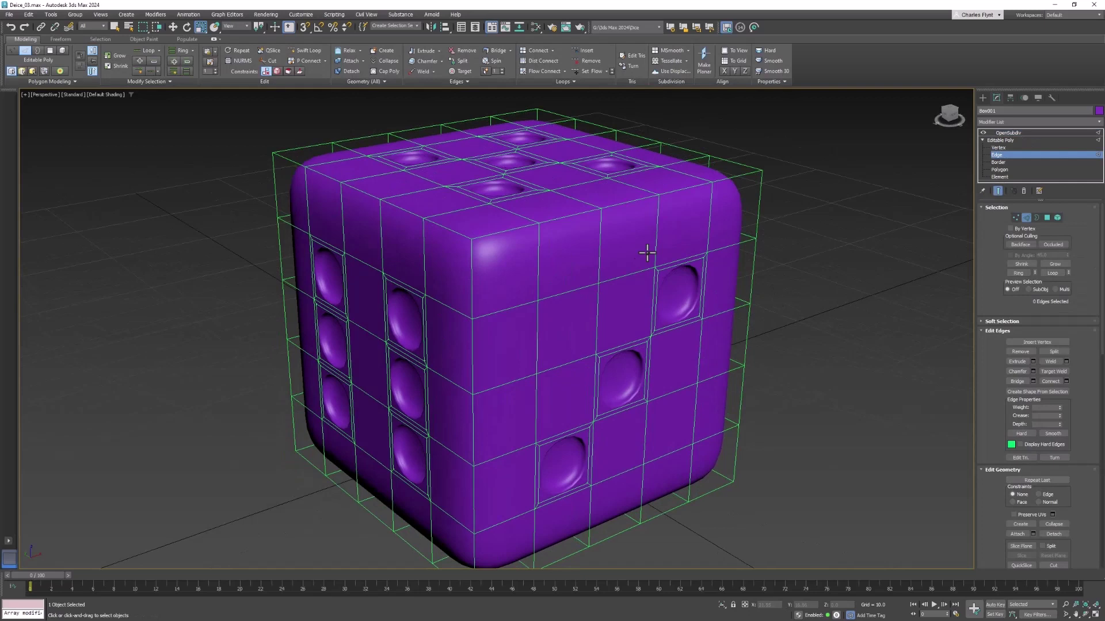
pyautogui.click(510, 226)
pyautogui.doubleClick(516, 226)
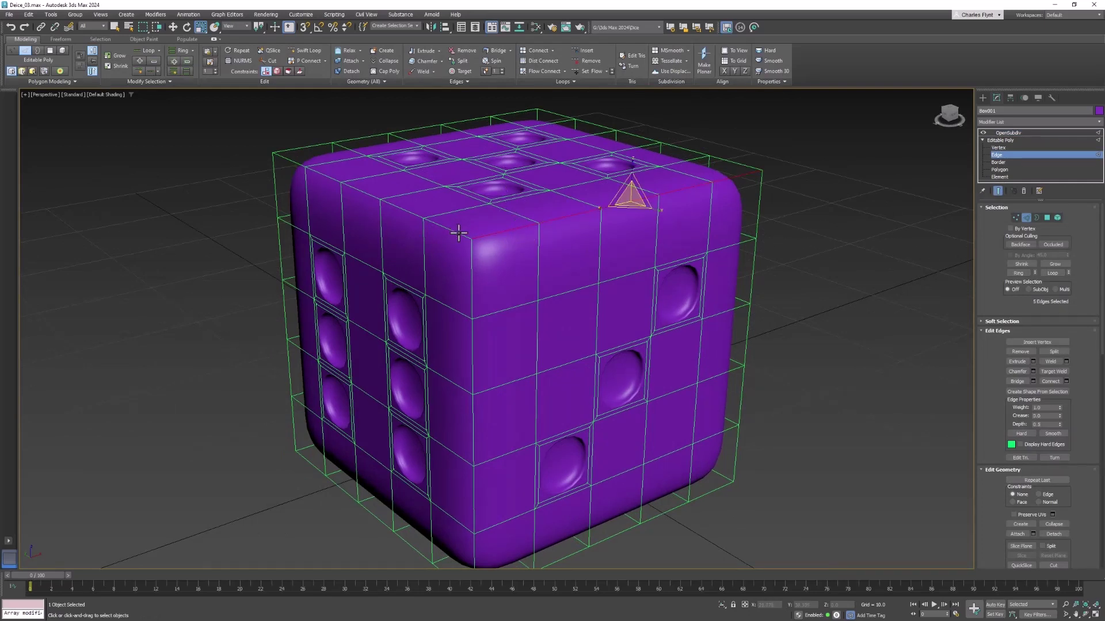
pyautogui.keyDown('ctrl'); pyautogui.doubleClick(458, 232); pyautogui.keyUp('ctrl')
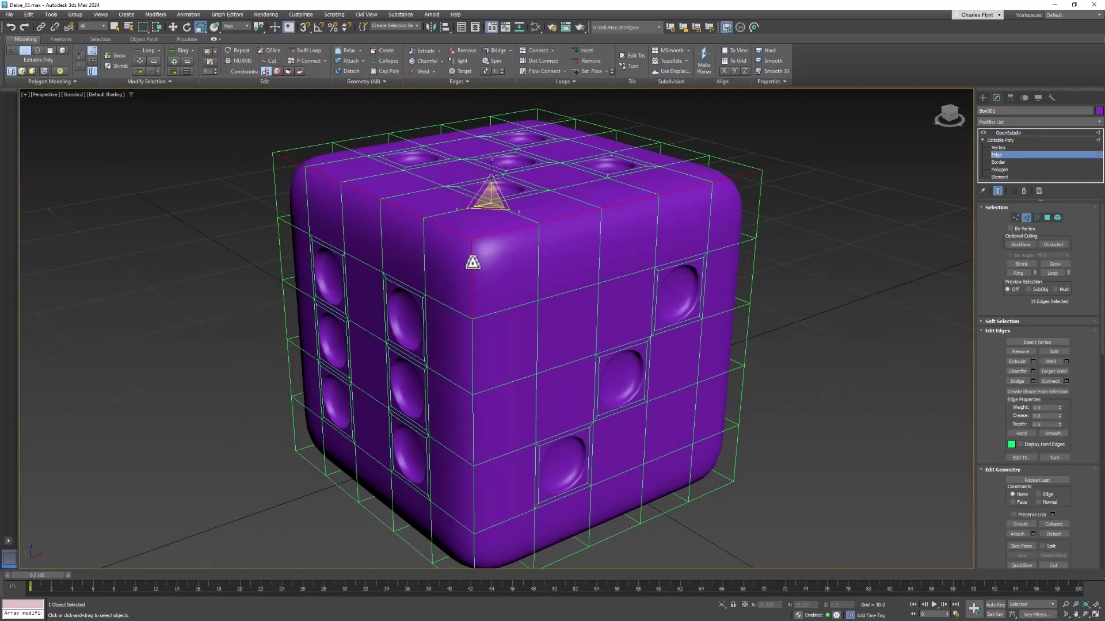
pyautogui.keyDown('ctrl'); pyautogui.doubleClick(471, 257); pyautogui.keyUp('ctrl')
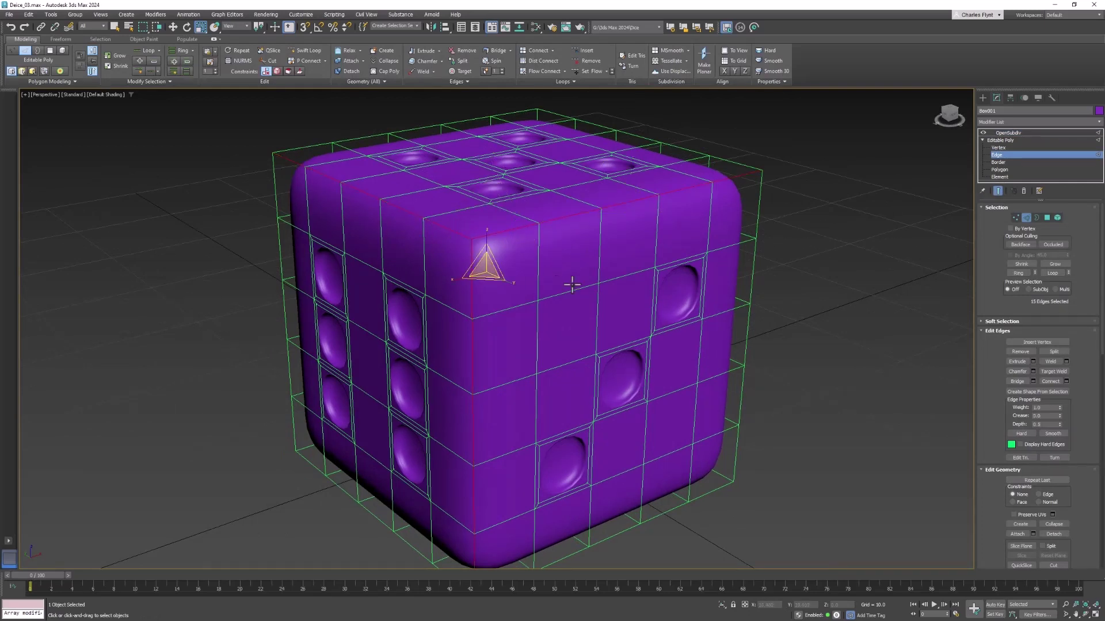
# - Add the right, top-back, back-left, left vertical and bottom corner edge loops
pyautogui.keyDown('ctrl'); pyautogui.doubleClick(761, 215); pyautogui.keyUp('ctrl')
pyautogui.keyDown('ctrl'); pyautogui.doubleClick(737, 165); pyautogui.keyUp('ctrl')
pyautogui.keyDown('ctrl'); pyautogui.doubleClick(527, 110); pyautogui.keyUp('ctrl')
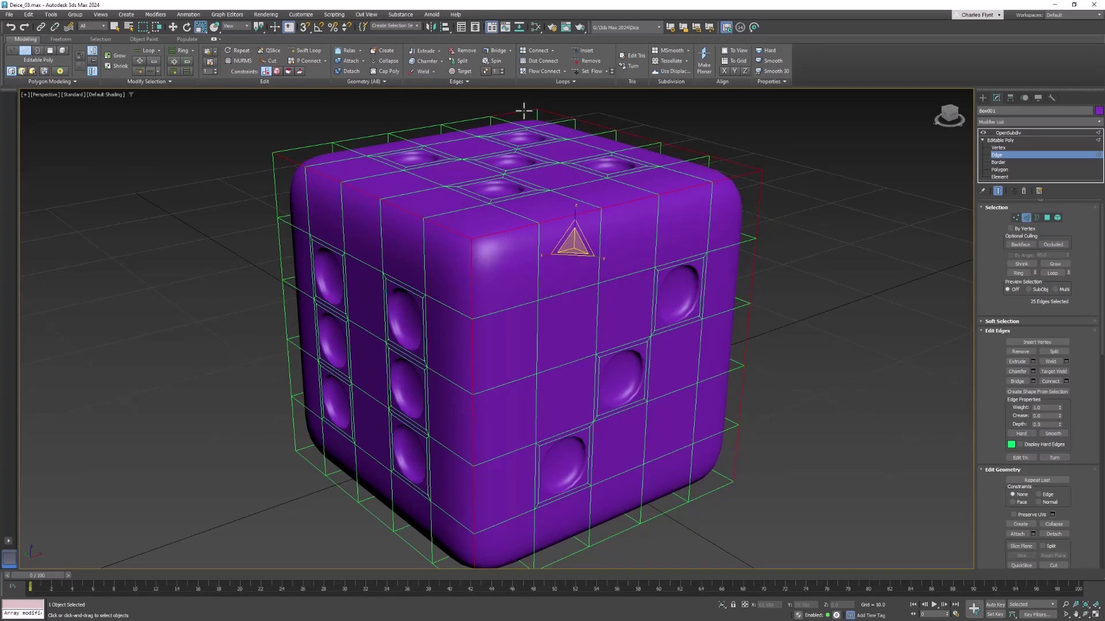
pyautogui.keyDown('ctrl'); pyautogui.doubleClick(276, 205); pyautogui.keyUp('ctrl')
pyautogui.moveTo(661, 424); pyautogui.dragTo(664, 376, button='middle')
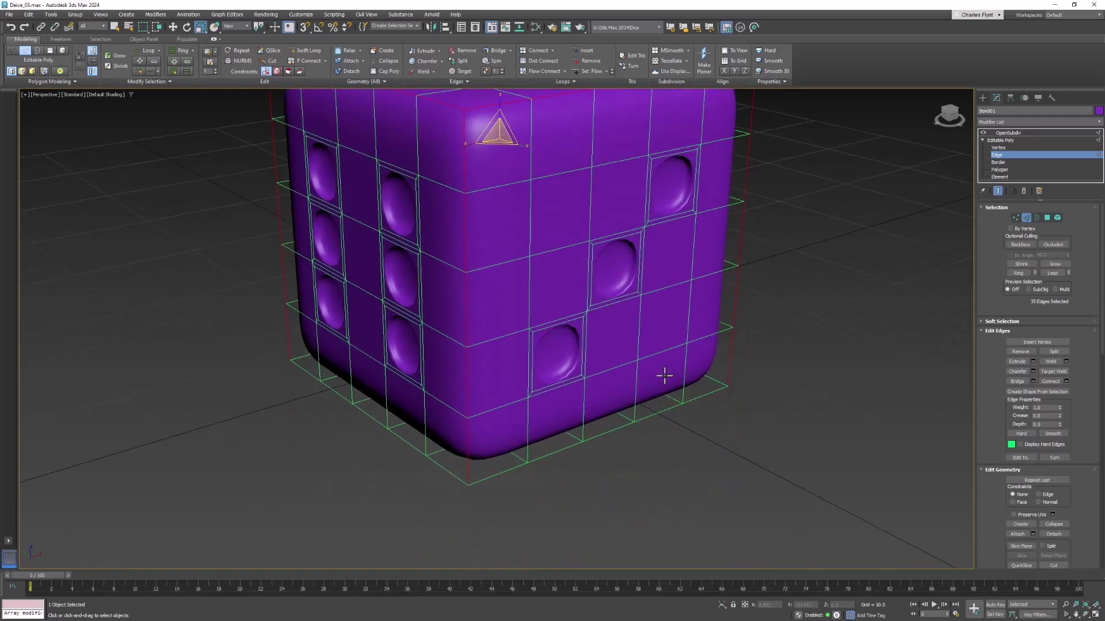
pyautogui.keyDown('ctrl'); pyautogui.doubleClick(661, 407); pyautogui.keyUp('ctrl')
pyautogui.keyDown('ctrl'); pyautogui.doubleClick(454, 473); pyautogui.keyUp('ctrl')
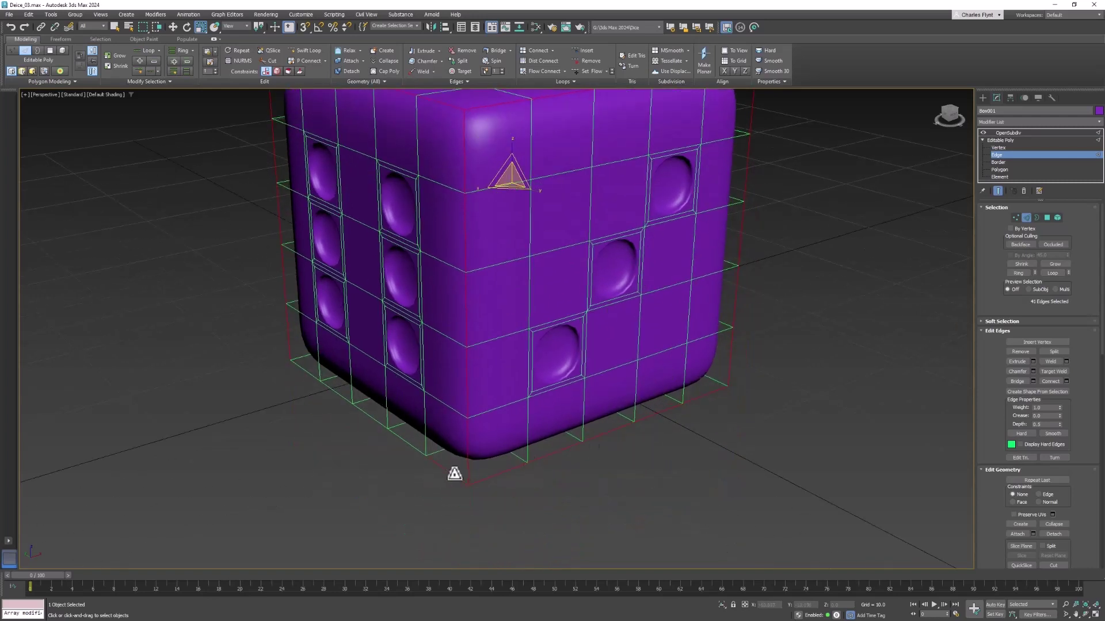
pyautogui.keyDown('ctrl'); pyautogui.doubleClick(441, 466); pyautogui.keyUp('ctrl')
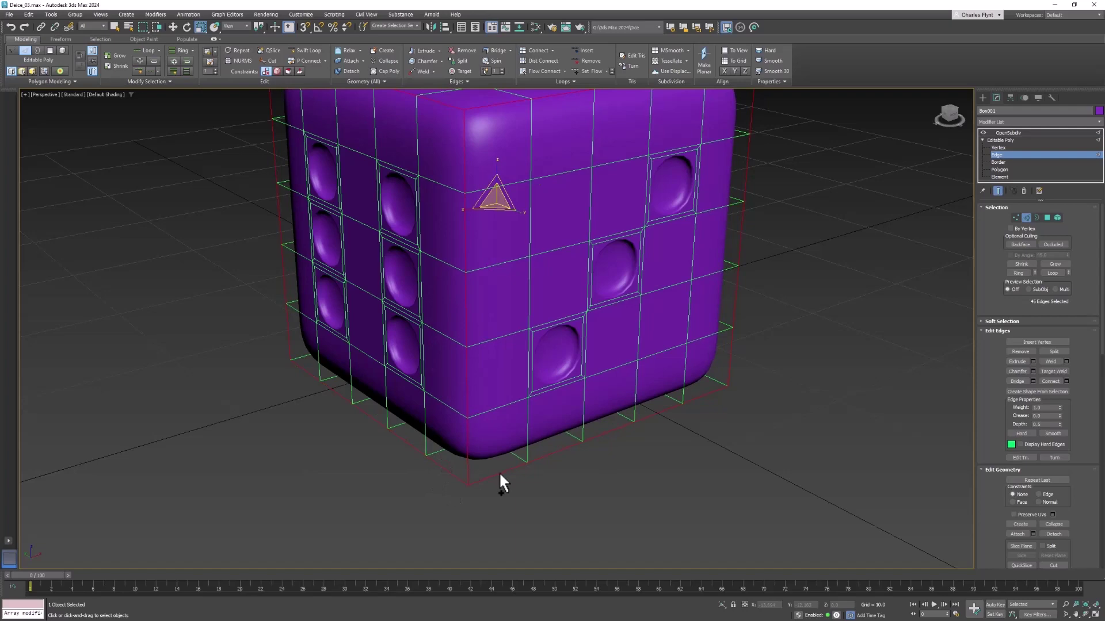
# - Add the underside and last remaining corner edge loops to reach 60 edges
pyautogui.keyDown('alt'); pyautogui.moveTo(499, 472); pyautogui.dragTo(699, 344, button='middle'); pyautogui.keyUp('alt')
pyautogui.keyDown('ctrl'); pyautogui.doubleClick(728, 339); pyautogui.keyUp('ctrl')
pyautogui.keyDown('ctrl'); pyautogui.doubleClick(678, 506); pyautogui.keyUp('ctrl')
pyautogui.keyDown('alt'); pyautogui.moveTo(678, 506); pyautogui.dragTo(742, 322, button='middle'); pyautogui.keyUp('alt')
pyautogui.keyDown('ctrl'); pyautogui.doubleClick(799, 174); pyautogui.keyUp('ctrl')
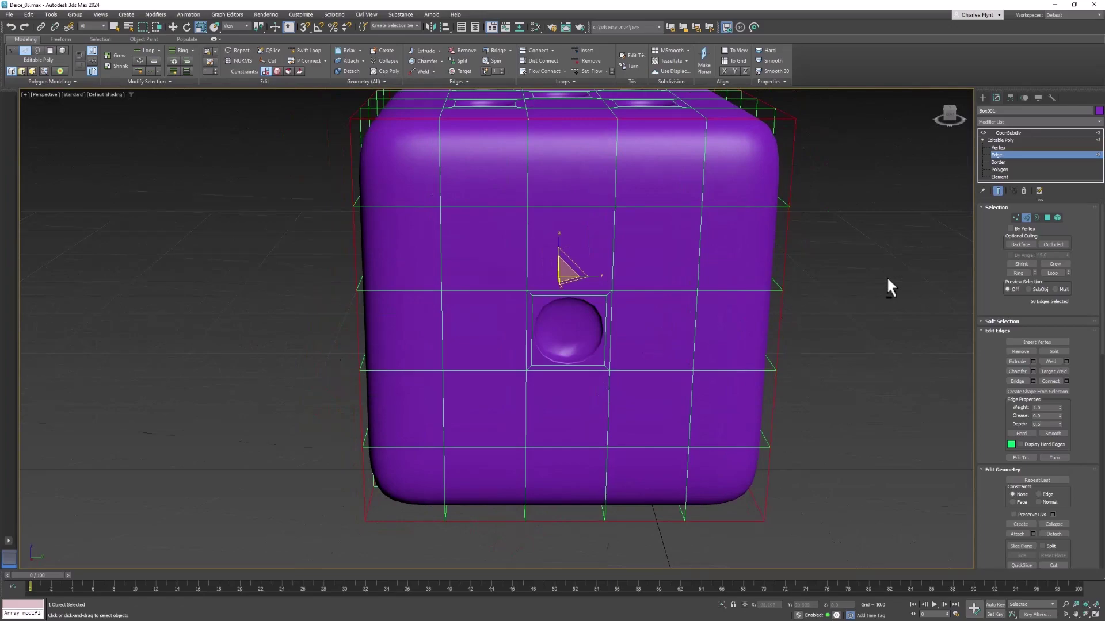
pyautogui.keyDown('alt'); pyautogui.moveTo(886, 276); pyautogui.dragTo(434, 118, button='middle'); pyautogui.keyUp('alt')
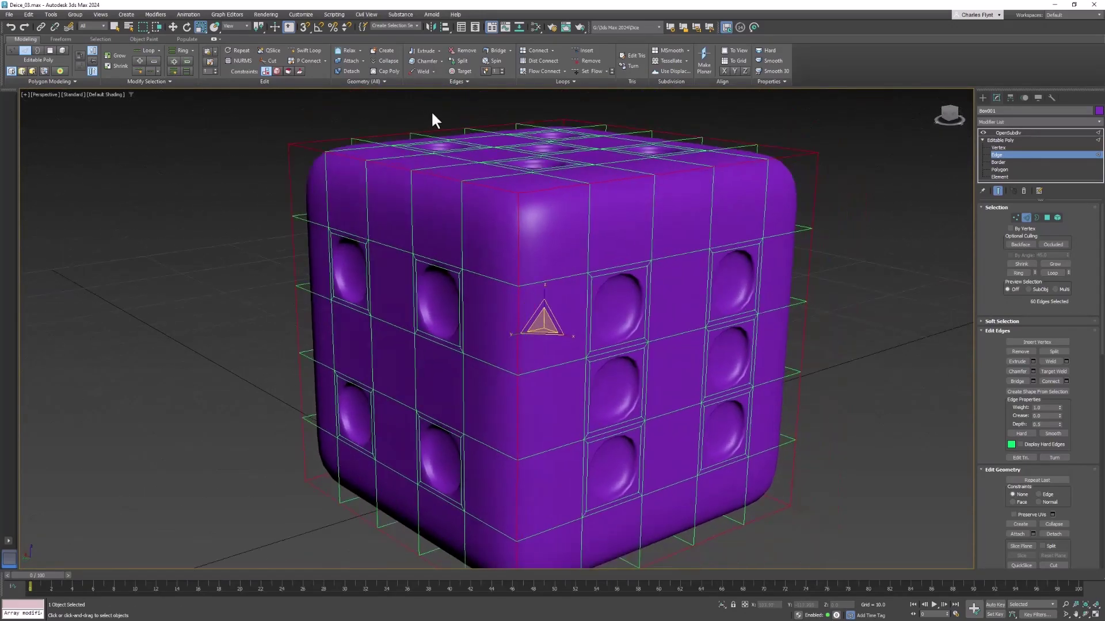
# - Raise the corner edges' crease from 0.000 to 0.060 in the ribbon Edges settings
pyautogui.click(467, 81)
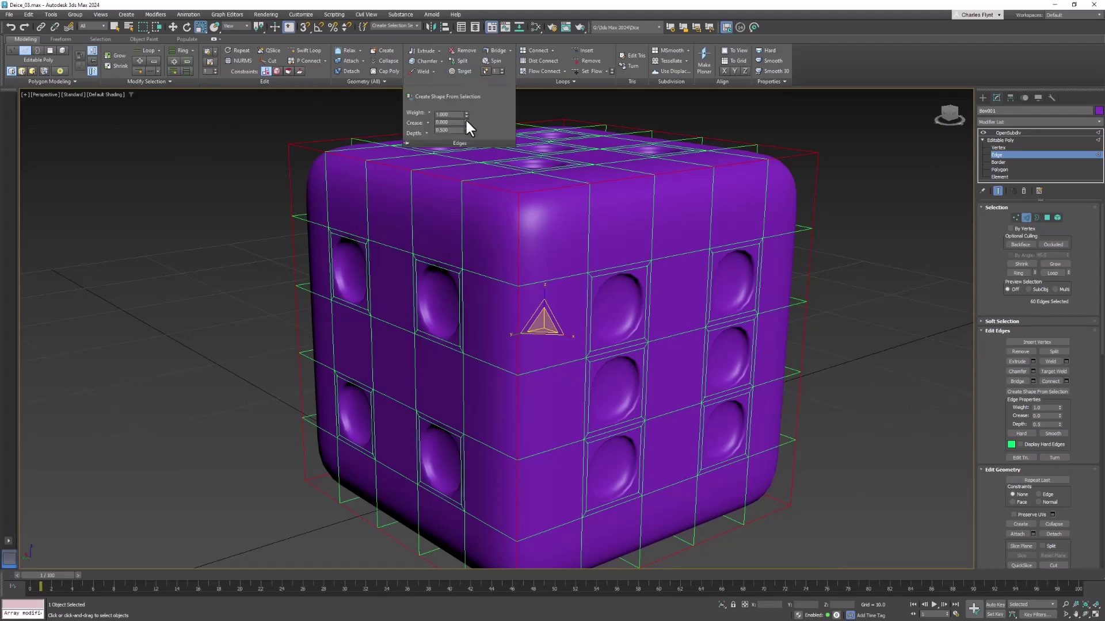
pyautogui.moveTo(467, 122); pyautogui.dragTo(470, 116)
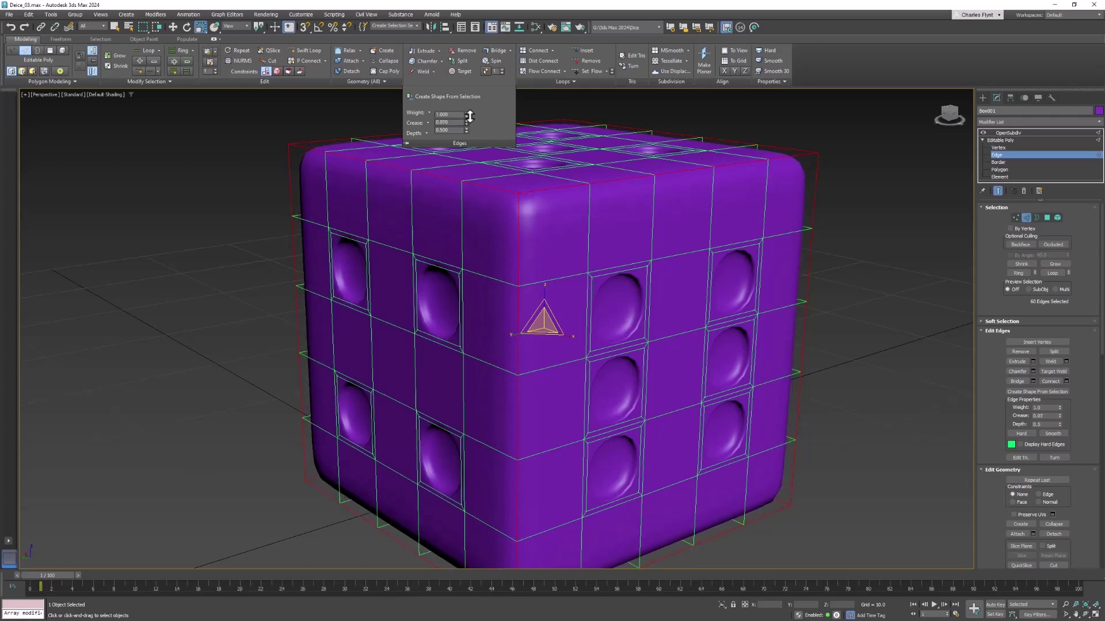
pyautogui.click(620, 282)
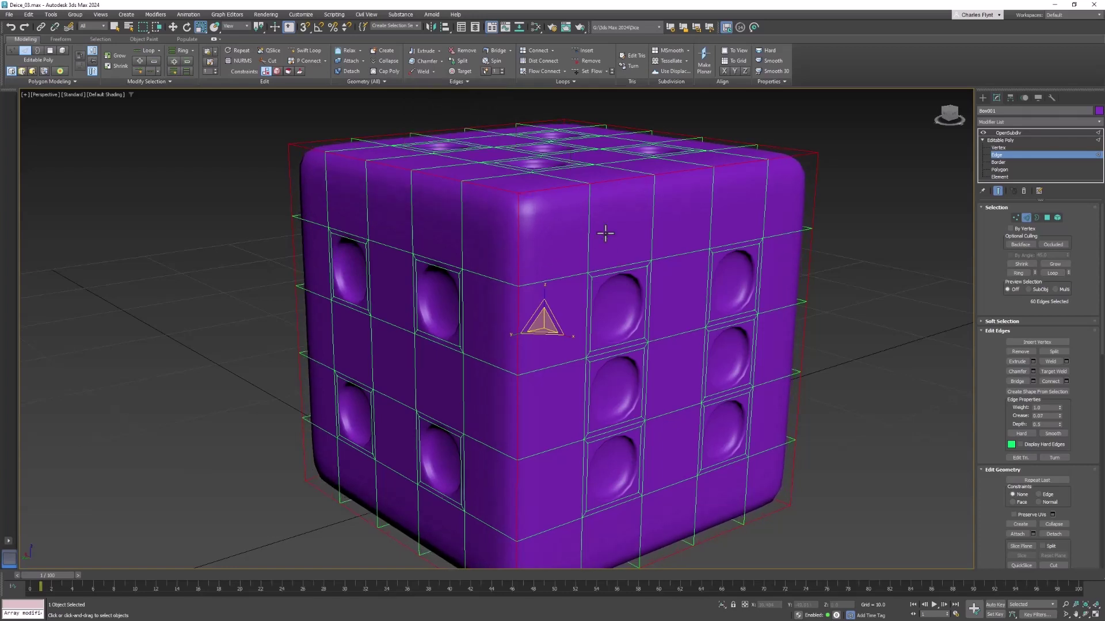
pyautogui.scroll(-3, 602, 227)
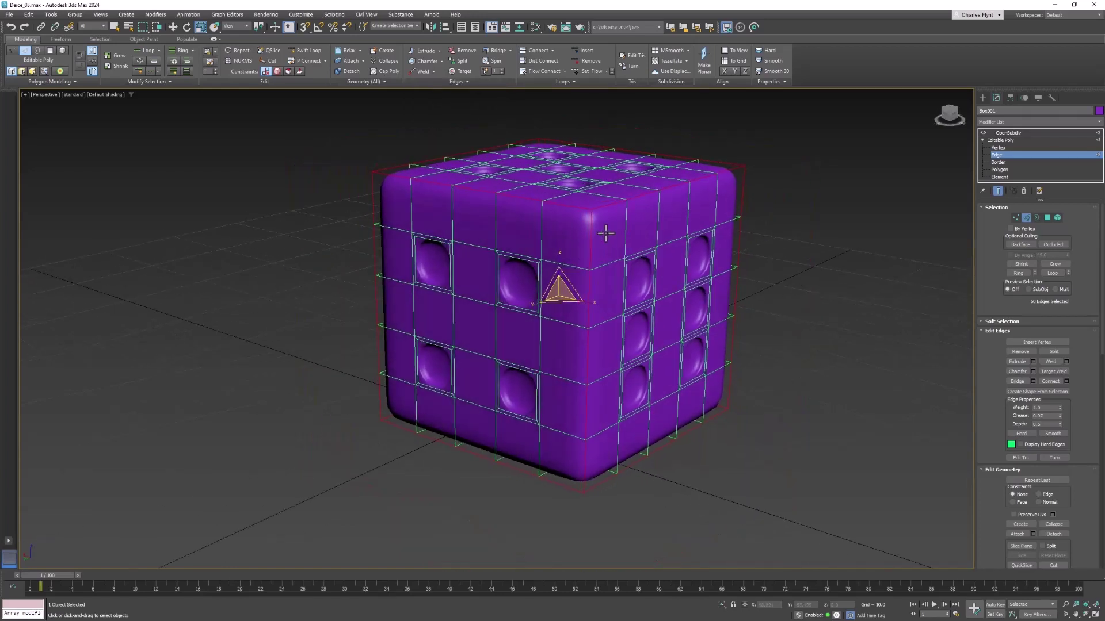
# - At Vertex level, select the four top corner vertices of the die
pyautogui.click(1017, 216)
pyautogui.moveTo(661, 362)
pyautogui.keyDown('alt'); pyautogui.mouseDown(button='middle')
pyautogui.moveTo(700, 350)
pyautogui.moveTo(641, 359)
pyautogui.mouseUp(button='middle'); pyautogui.keyUp('alt')
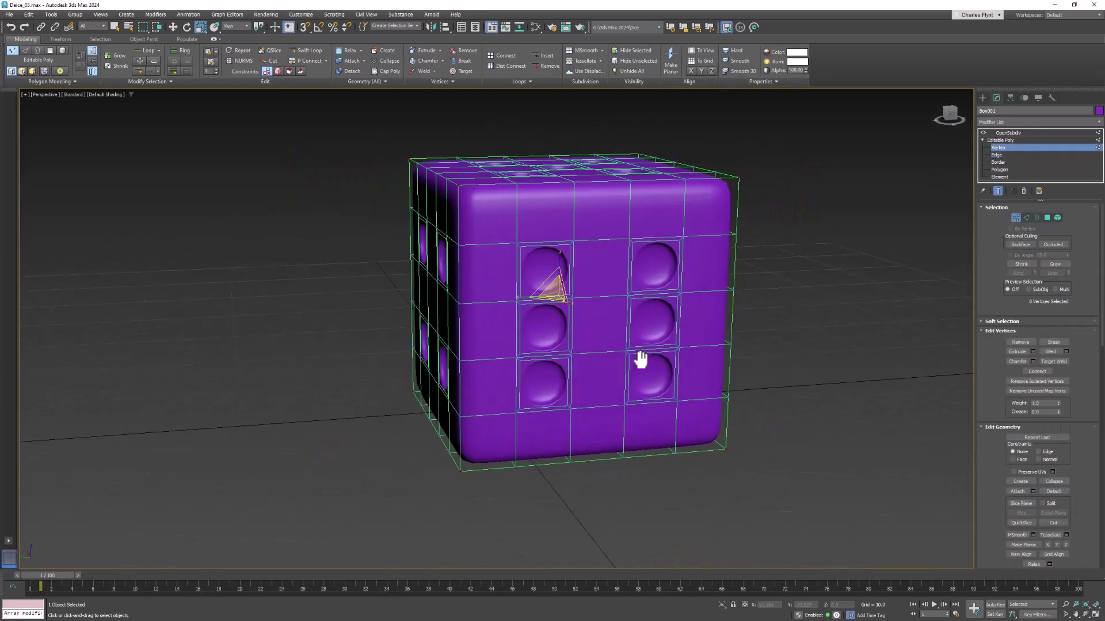
pyautogui.click(457, 186)
pyautogui.keyDown('alt'); pyautogui.moveTo(537, 247); pyautogui.dragTo(725, 268, button='middle'); pyautogui.keyUp('alt')
pyautogui.keyDown('ctrl'); pyautogui.click(720, 249); pyautogui.keyUp('ctrl')
pyautogui.keyDown('alt'); pyautogui.moveTo(782, 362); pyautogui.dragTo(637, 151, button='middle'); pyautogui.keyUp('alt')
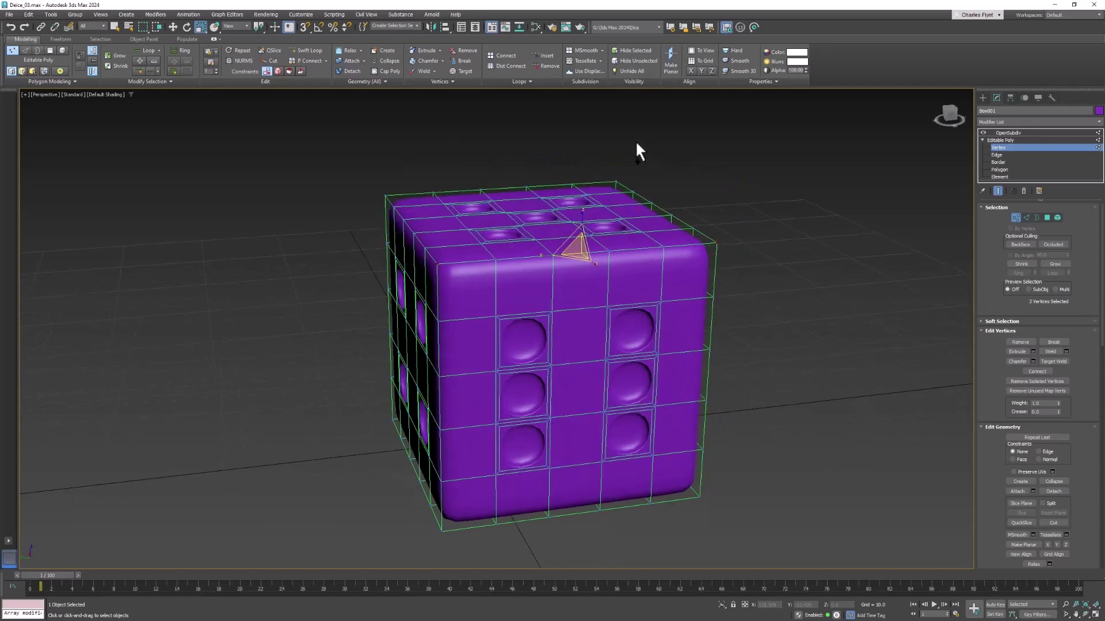
pyautogui.keyDown('ctrl'); pyautogui.click(613, 182); pyautogui.keyUp('ctrl')
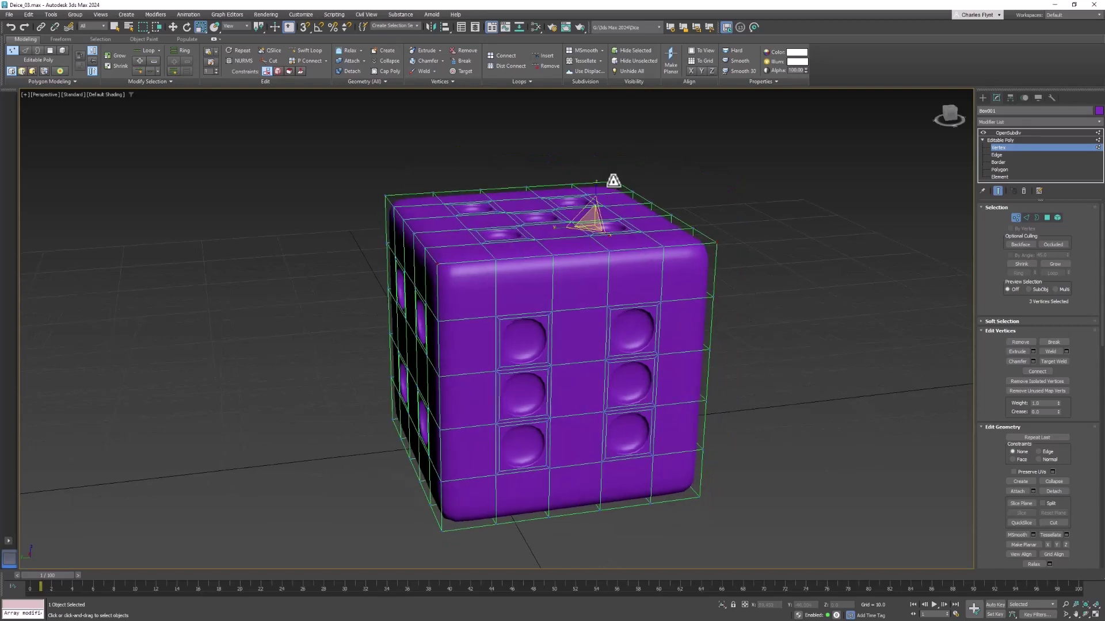
pyautogui.keyDown('ctrl'); pyautogui.click(387, 195); pyautogui.keyUp('ctrl')
# - Add the four bottom corner vertices and scale all eight uniformly to about 96%
pyautogui.keyDown('alt'); pyautogui.moveTo(597, 367); pyautogui.dragTo(413, 445, button='middle'); pyautogui.keyUp('alt')
pyautogui.keyDown('ctrl'); pyautogui.click(453, 469); pyautogui.keyUp('ctrl')
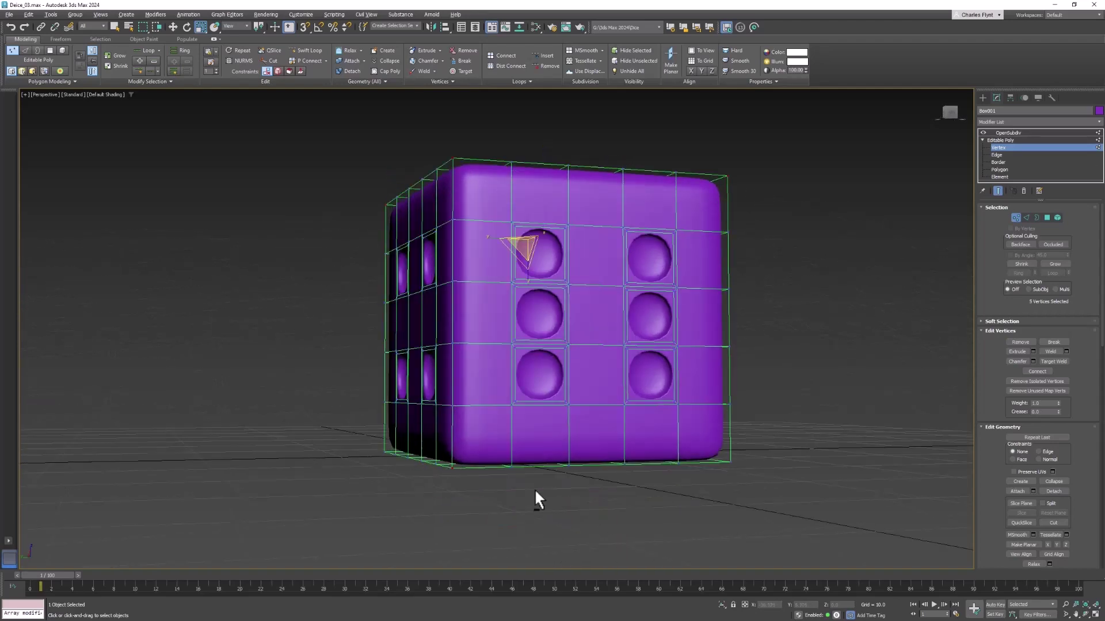
pyautogui.keyDown('alt'); pyautogui.moveTo(535, 493); pyautogui.dragTo(473, 535, button='middle'); pyautogui.keyUp('alt')
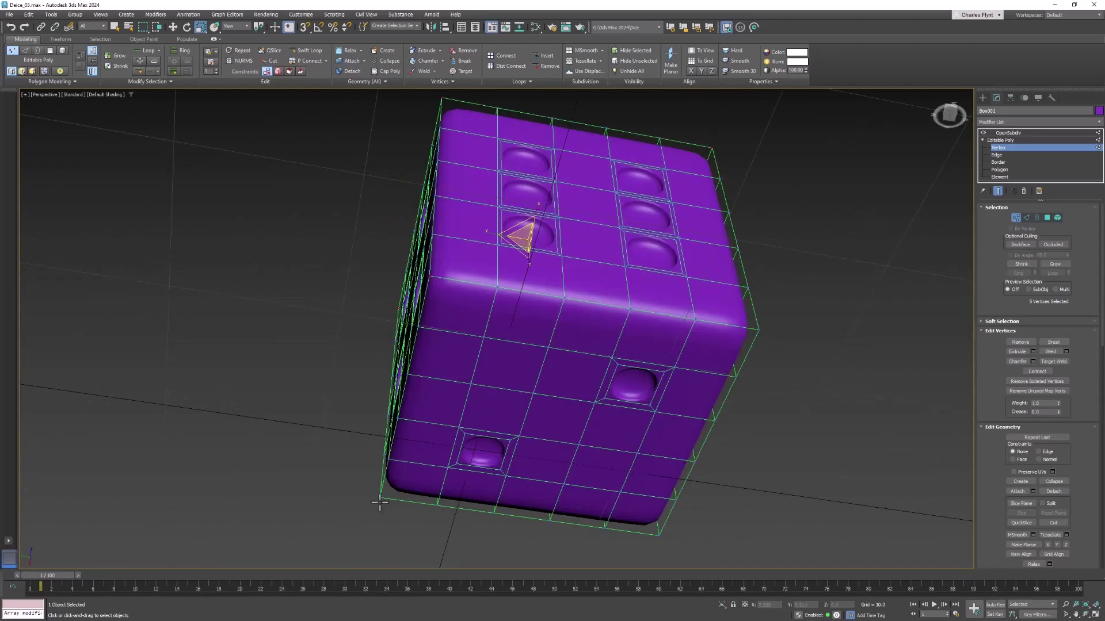
pyautogui.keyDown('ctrl'); pyautogui.click(744, 333); pyautogui.keyUp('ctrl')
pyautogui.keyDown('alt'); pyautogui.moveTo(684, 262); pyautogui.dragTo(588, 332, button='middle'); pyautogui.keyUp('alt')
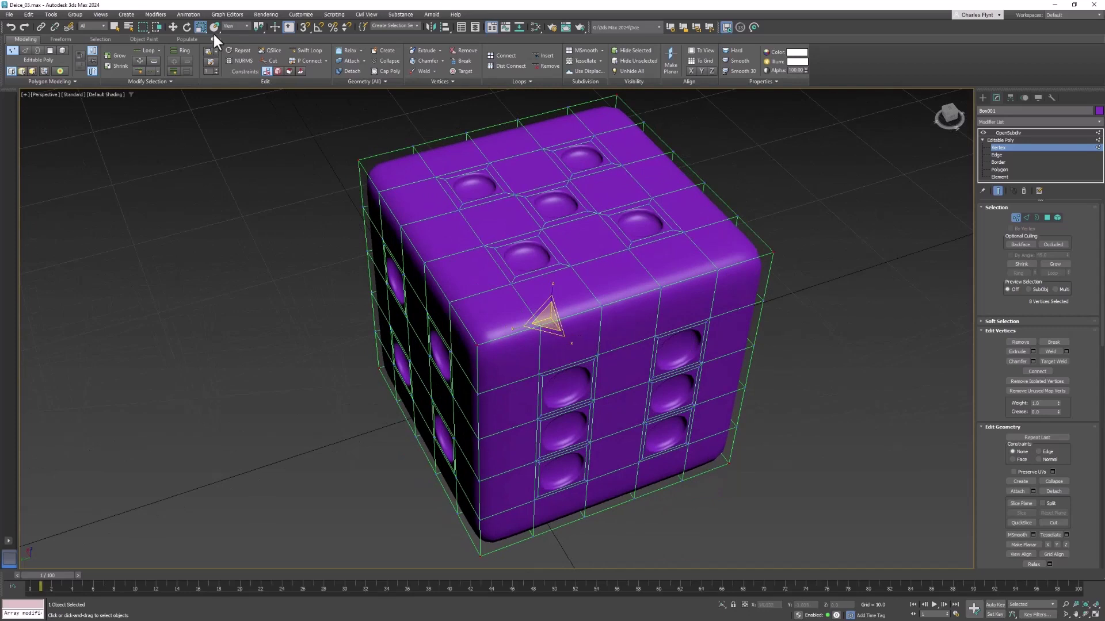
pyautogui.moveTo(551, 317); pyautogui.dragTo(543, 317)
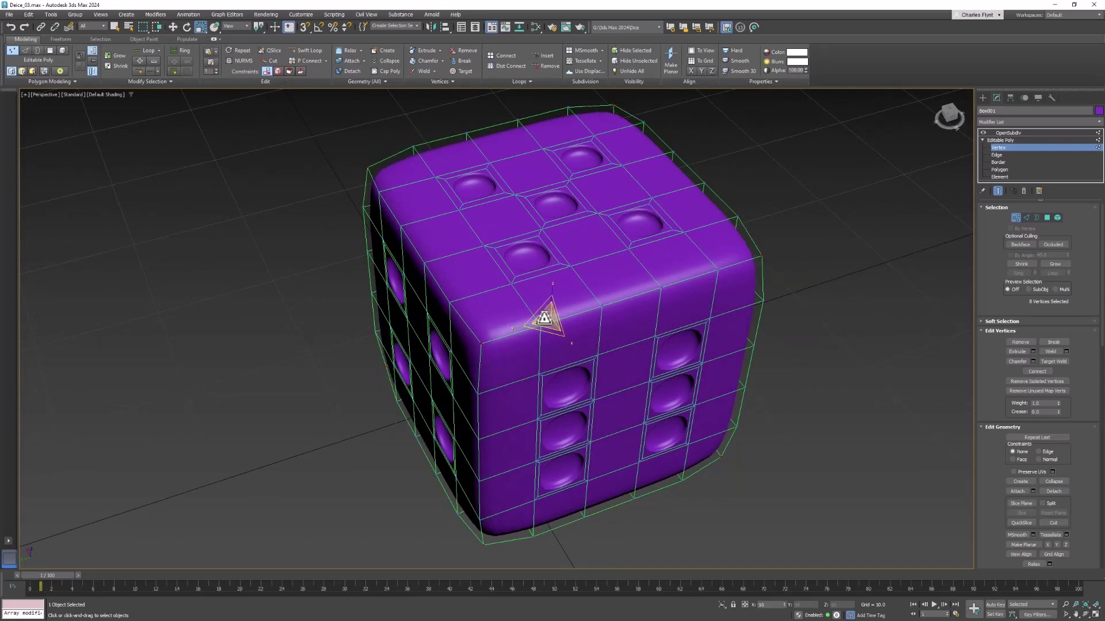
pyautogui.keyDown('alt'); pyautogui.moveTo(545, 319); pyautogui.dragTo(523, 326, button='middle'); pyautogui.keyUp('alt')
# - Exit Vertex level back to Editable Poly and bring up the Slate Material Editor
pyautogui.click(1016, 217)
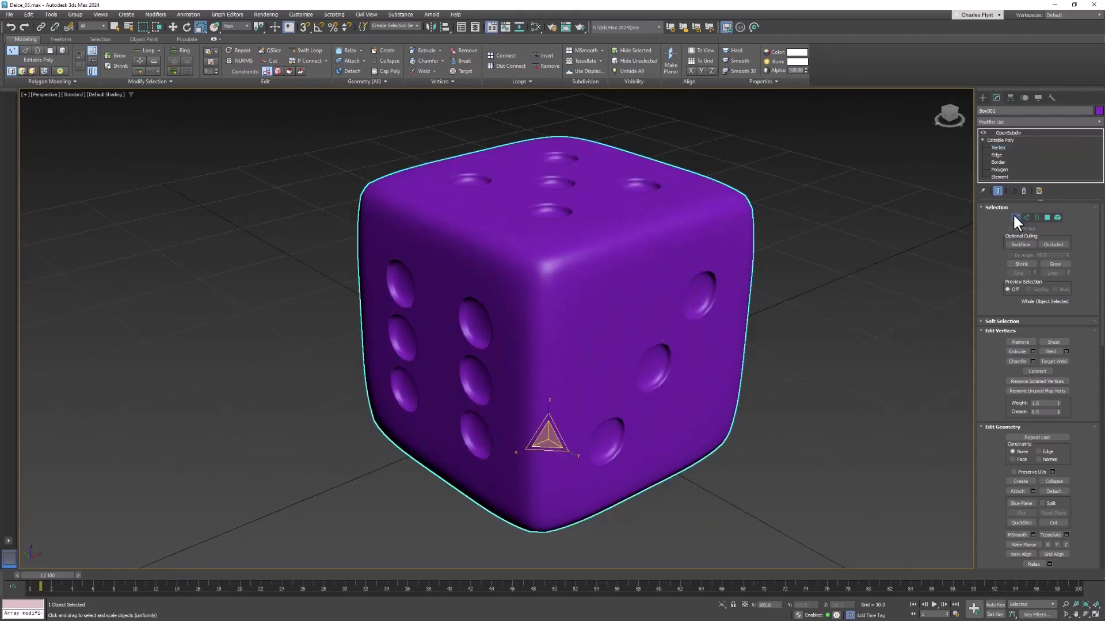
pyautogui.moveTo(660, 320)
pyautogui.keyDown('alt'); pyautogui.mouseDown(button='middle')
pyautogui.moveTo(690, 332)
pyautogui.moveTo(691, 306)
pyautogui.moveTo(620, 320)
pyautogui.moveTo(658, 319)
pyautogui.mouseUp(button='middle'); pyautogui.keyUp('alt')
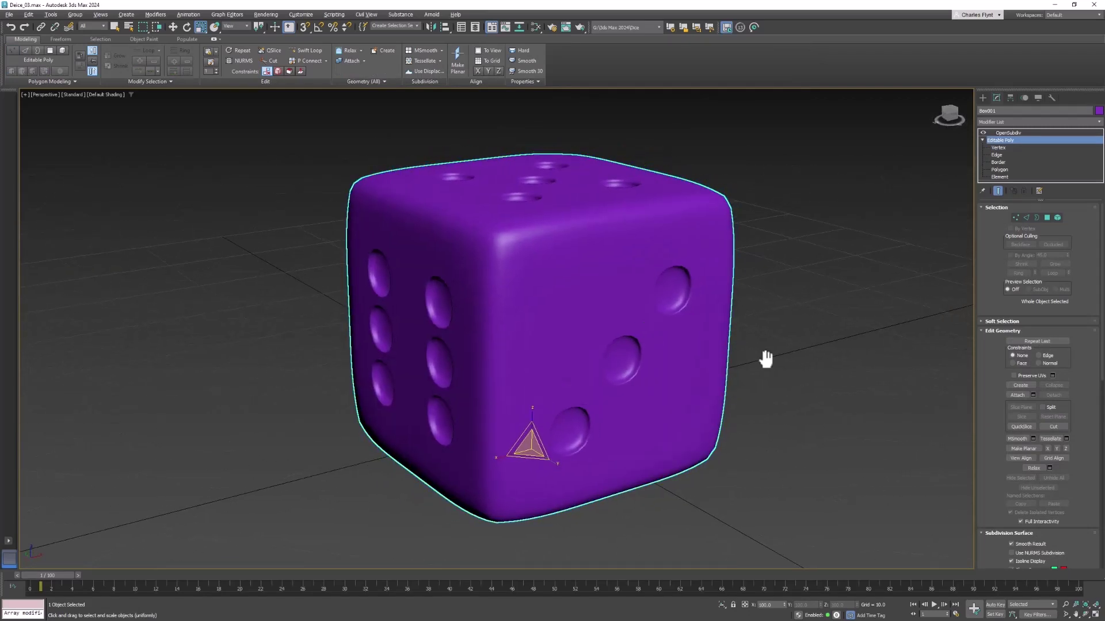
pyautogui.click(533, 24)
# - Create a Multi/Sub-Object material (Material #12) in the Slate node view
pyautogui.moveTo(361, 160); pyautogui.dragTo(528, 165)
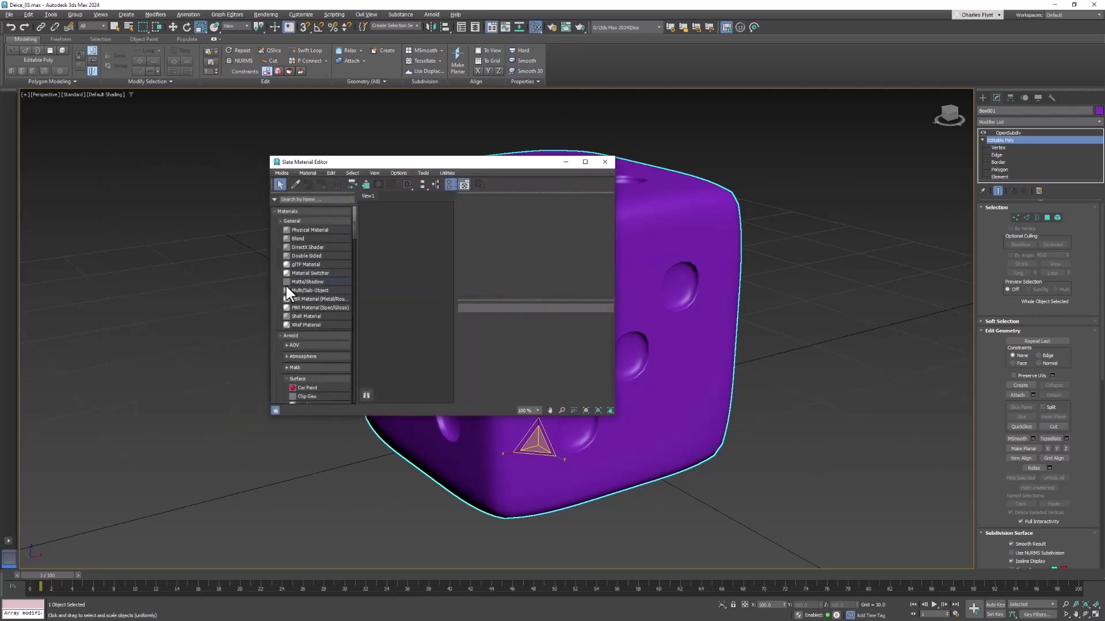
pyautogui.moveTo(286, 285); pyautogui.dragTo(428, 227)
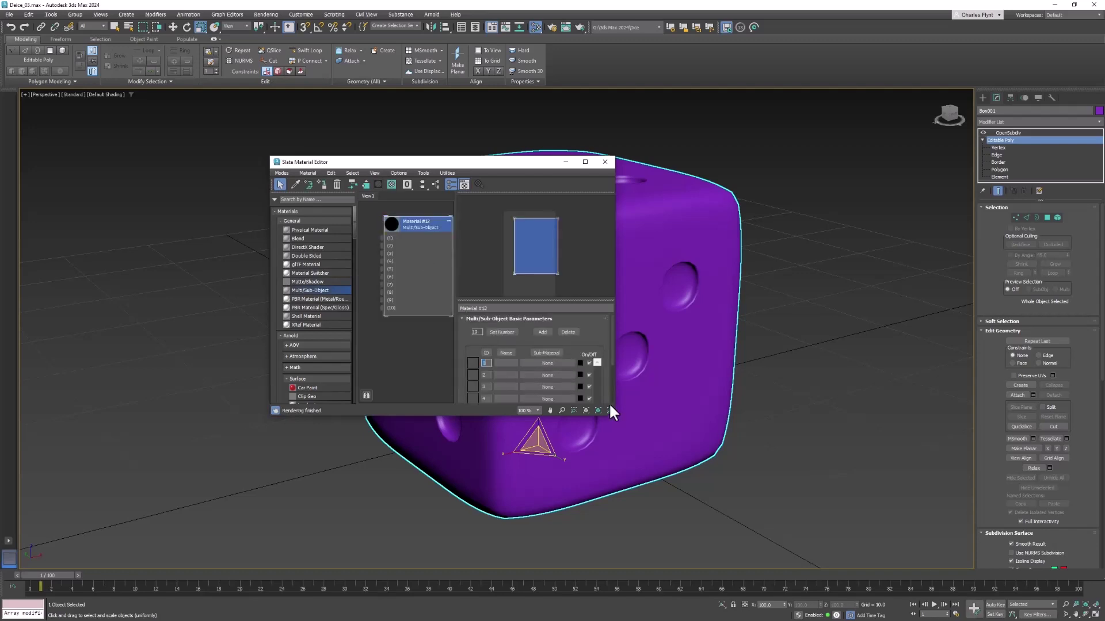
pyautogui.moveTo(612, 413); pyautogui.dragTo(728, 455)
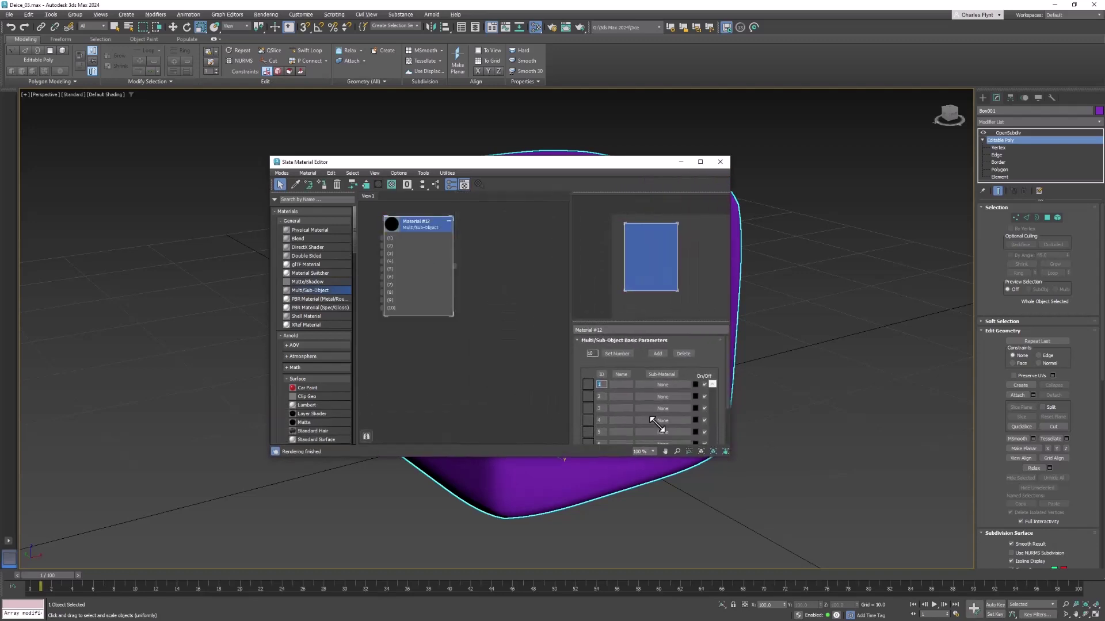
pyautogui.moveTo(656, 424); pyautogui.dragTo(681, 435)
pyautogui.moveTo(426, 223); pyautogui.dragTo(452, 240)
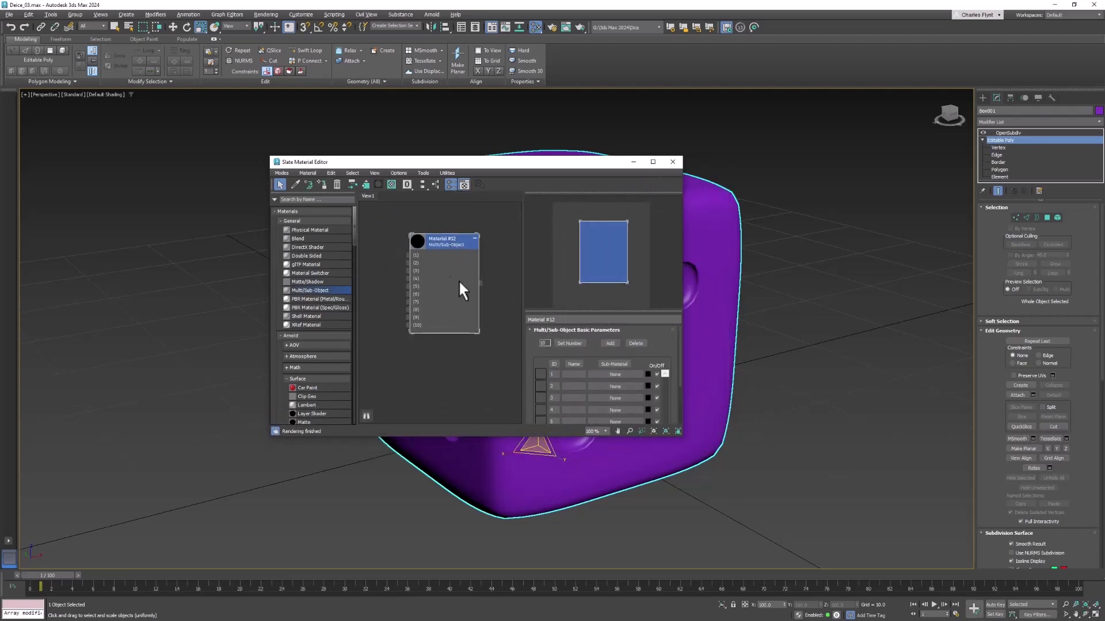
# - Delete sub-material slots until Material #12 has only 2
pyautogui.click(635, 343)
pyautogui.click(636, 343)
pyautogui.click(636, 343)
pyautogui.click(635, 343)
pyautogui.click(635, 343)
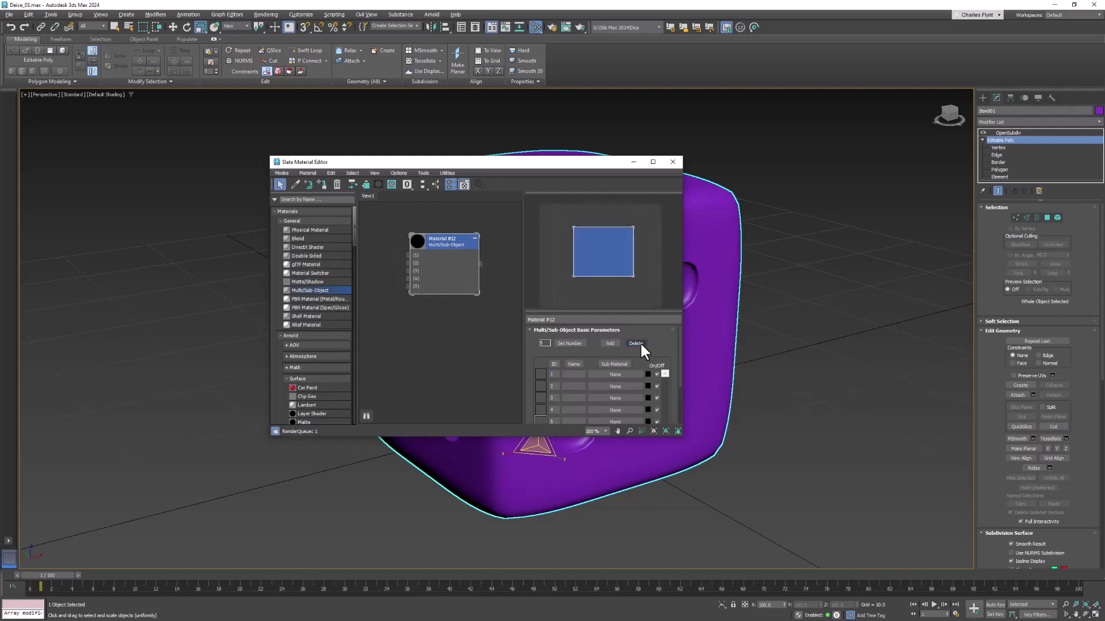
pyautogui.click(636, 343)
pyautogui.click(636, 343)
pyautogui.click(635, 343)
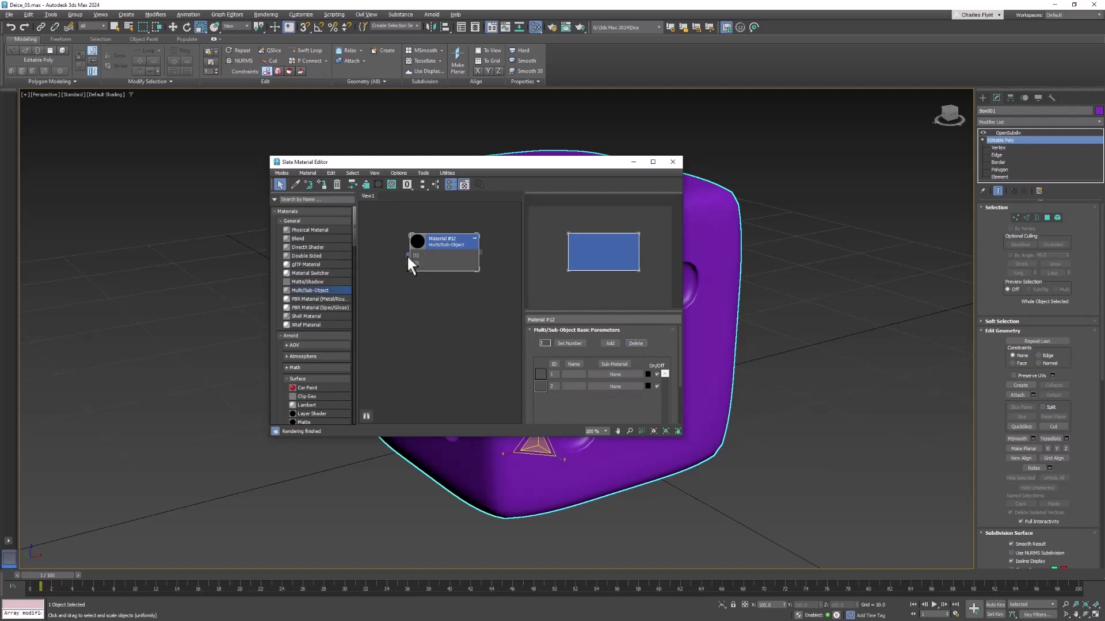
# - Wire a new Physical Material (#13) into slot 1 with a white base colour
pyautogui.moveTo(408, 256); pyautogui.dragTo(375, 217)
pyautogui.moveTo(409, 227)
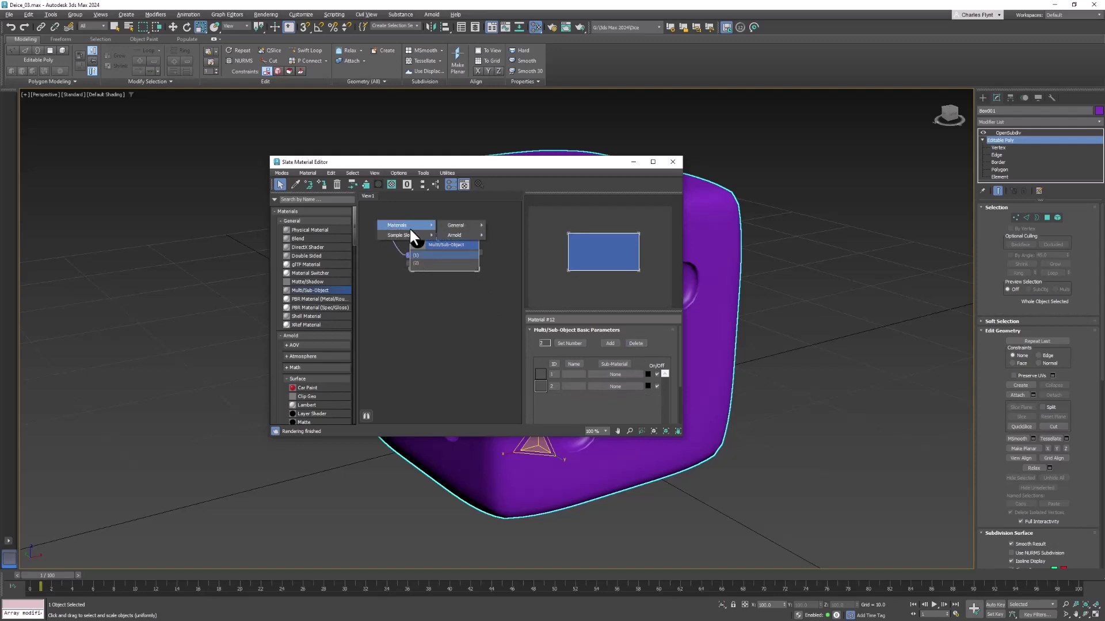
pyautogui.moveTo(458, 225)
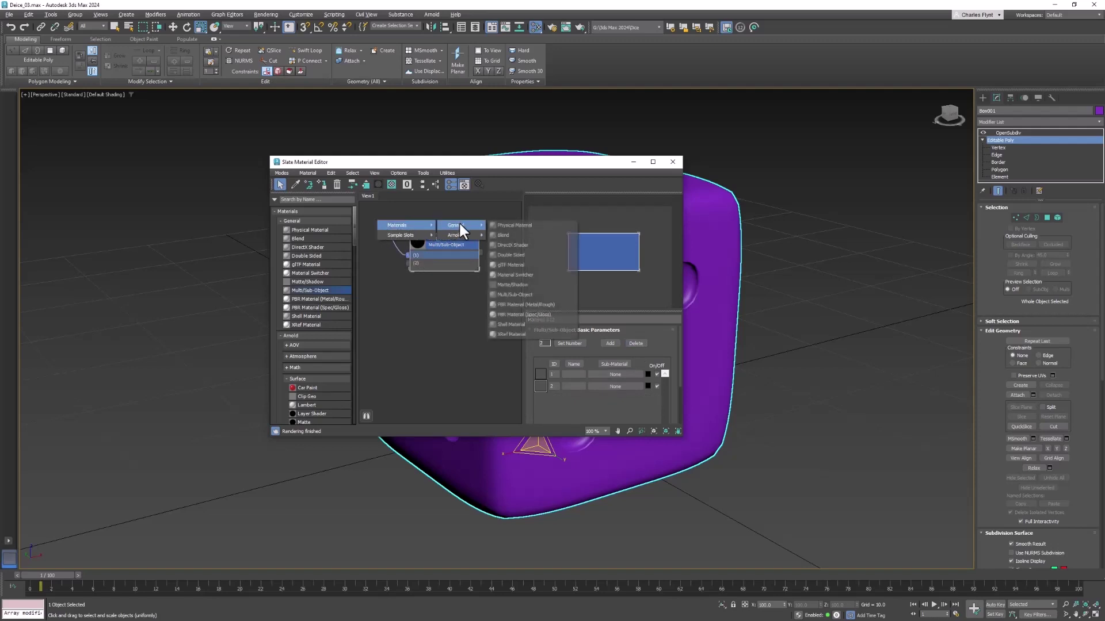
pyautogui.click(505, 225)
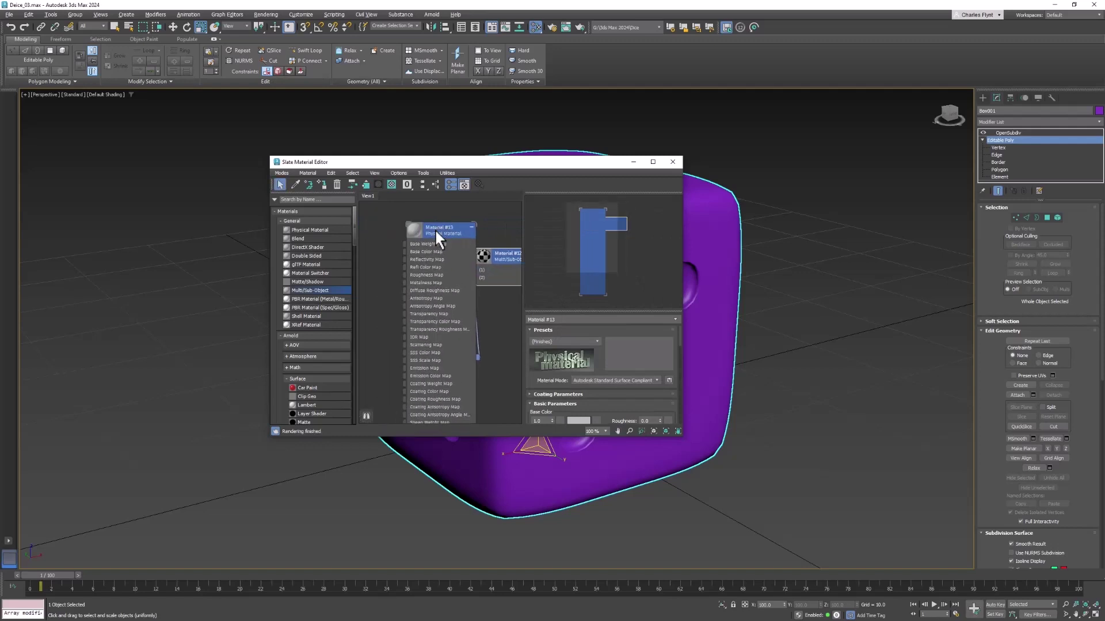
pyautogui.moveTo(436, 232); pyautogui.dragTo(409, 223)
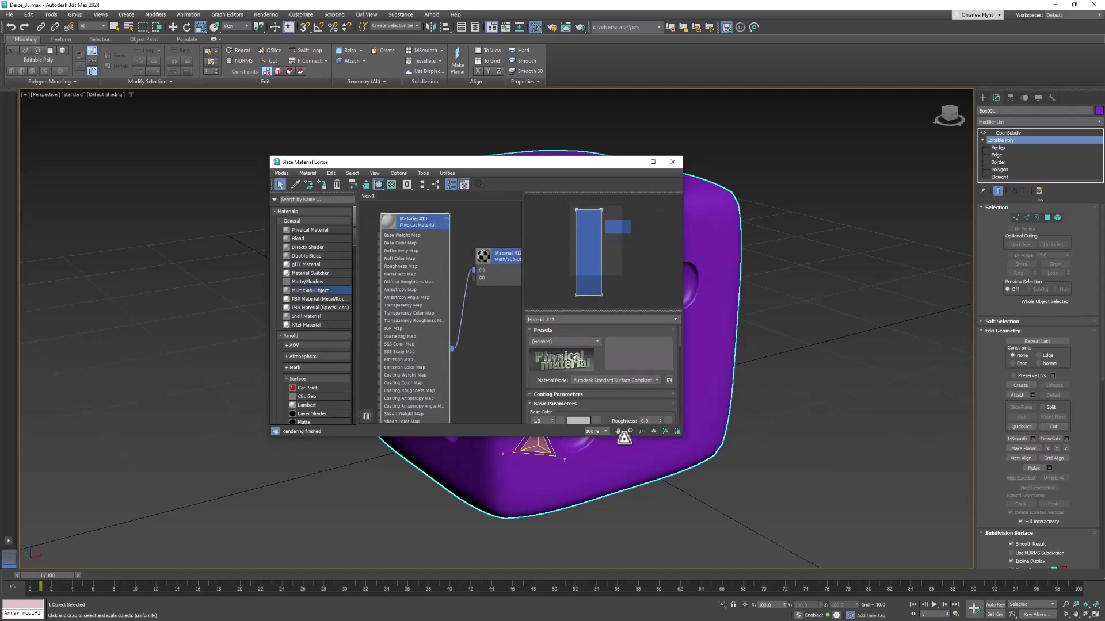
pyautogui.scroll(-3, 574, 419)
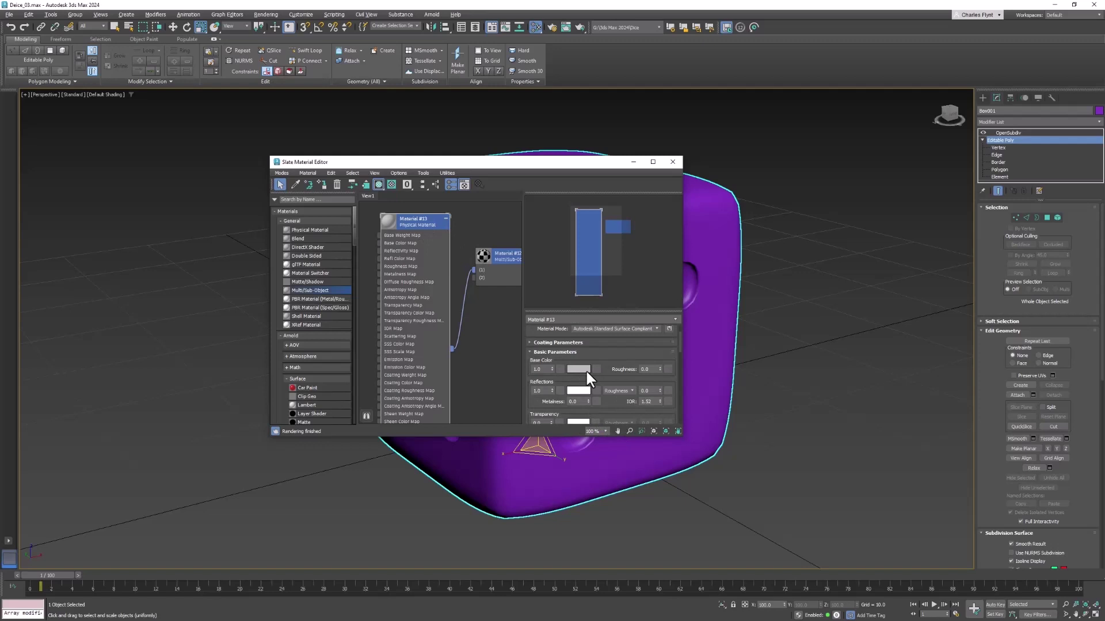
pyautogui.click(586, 368)
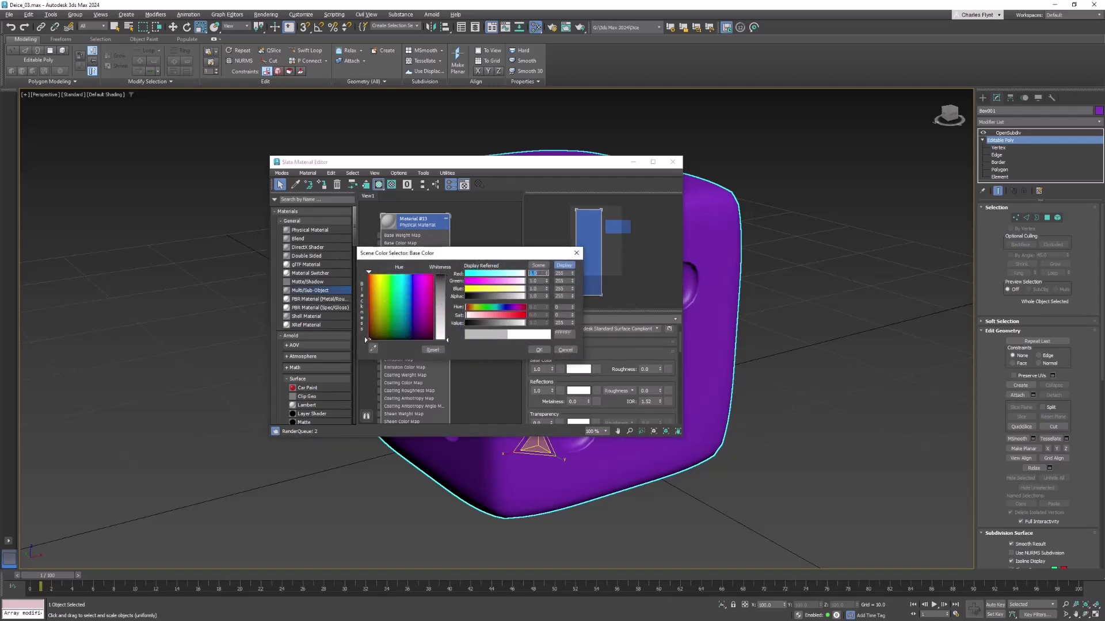
pyautogui.click(538, 350)
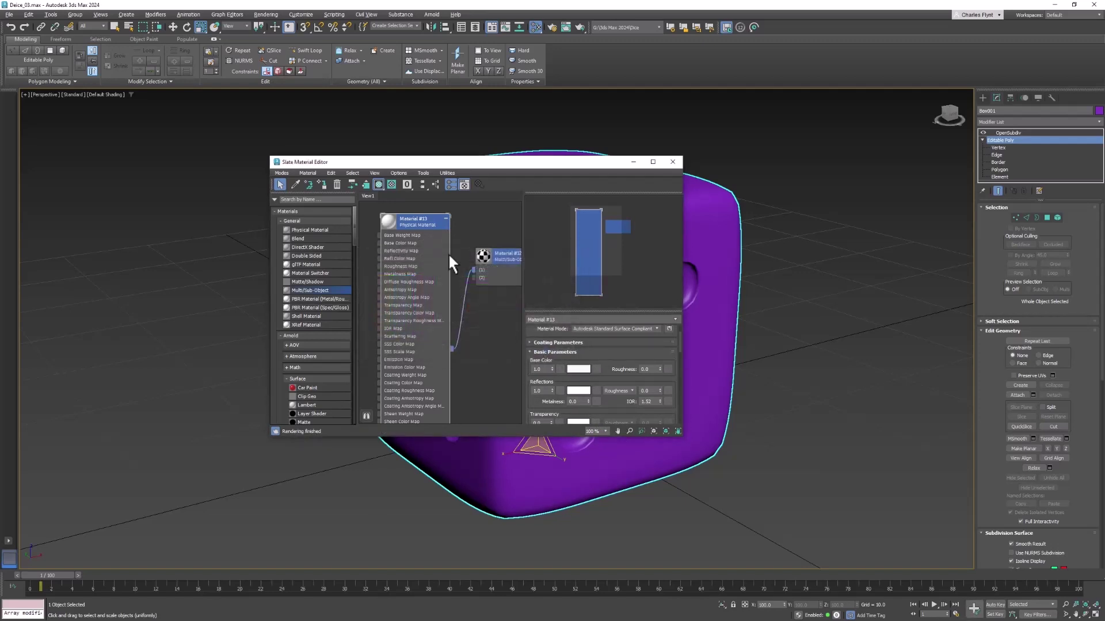
pyautogui.click(447, 218)
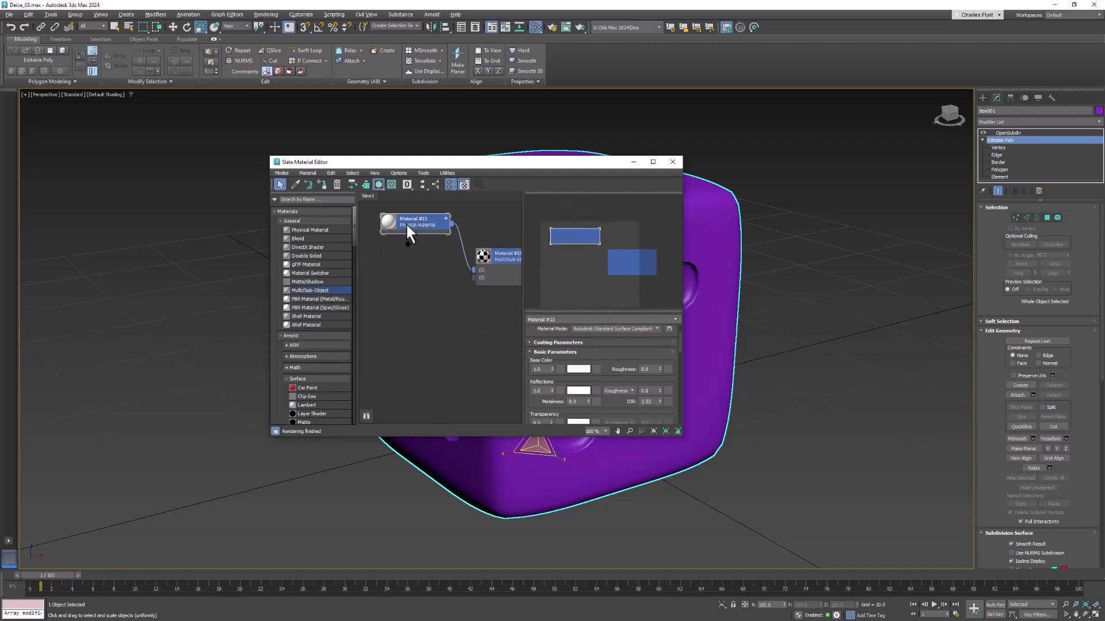
# - Copy Material #13 as Material #14 into slot 2 and set its base colour to saturated blue
pyautogui.keyDown('shift'); pyautogui.moveTo(405, 222); pyautogui.dragTo(478, 277); pyautogui.keyUp('shift')
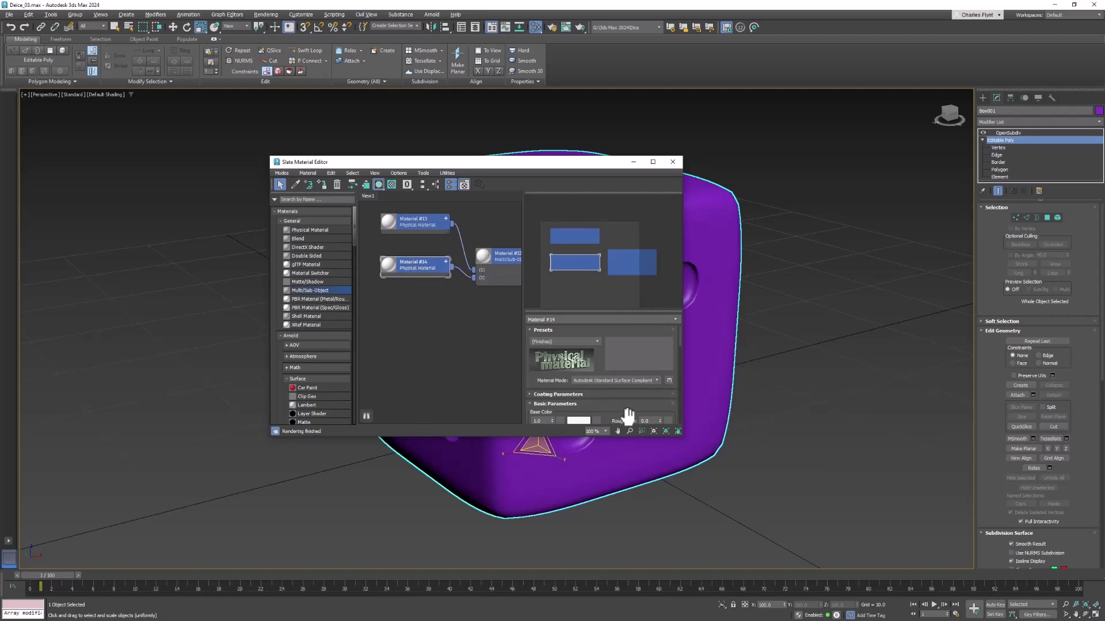
pyautogui.scroll(-3, 610, 405)
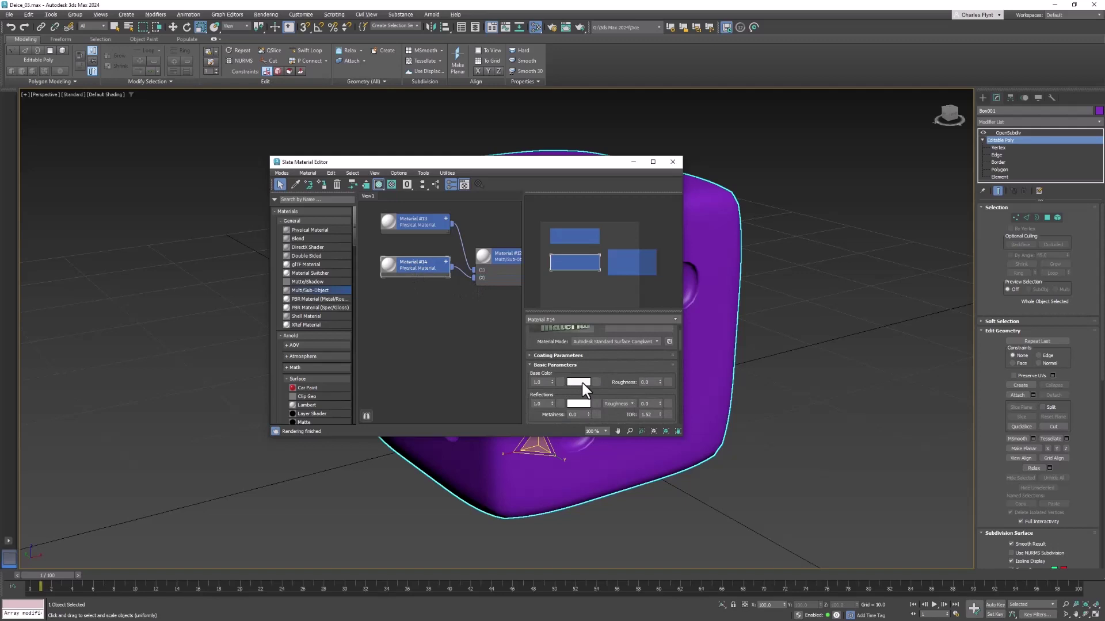
pyautogui.click(581, 382)
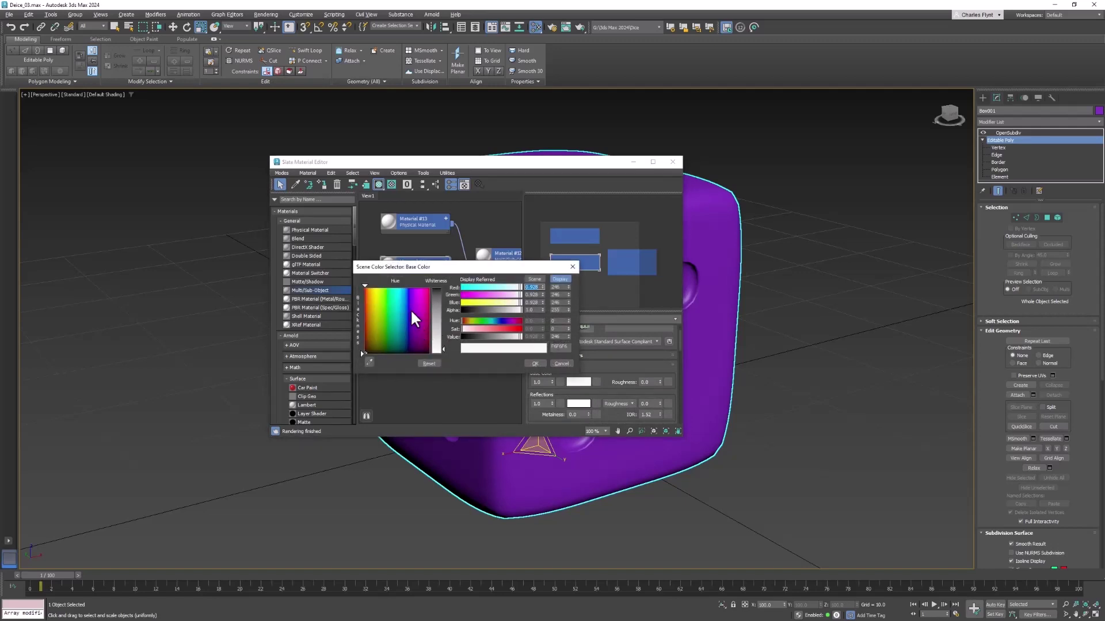
pyautogui.click(405, 289)
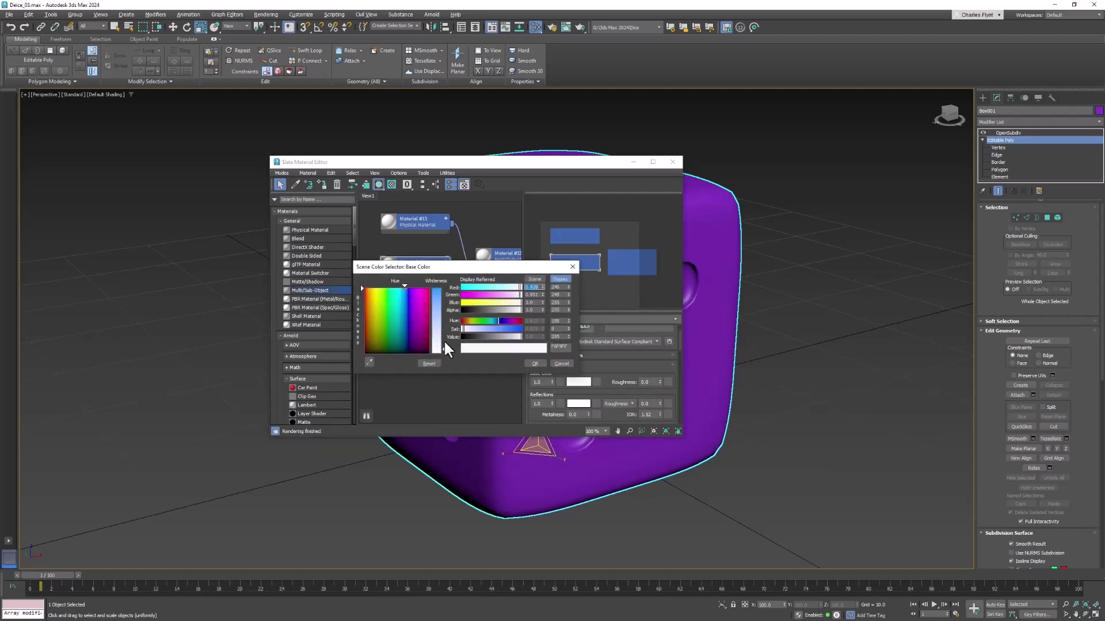
pyautogui.moveTo(444, 343)
pyautogui.mouseDown()
pyautogui.moveTo(443, 288)
pyautogui.moveTo(486, 291)
pyautogui.moveTo(466, 291)
pyautogui.mouseUp()
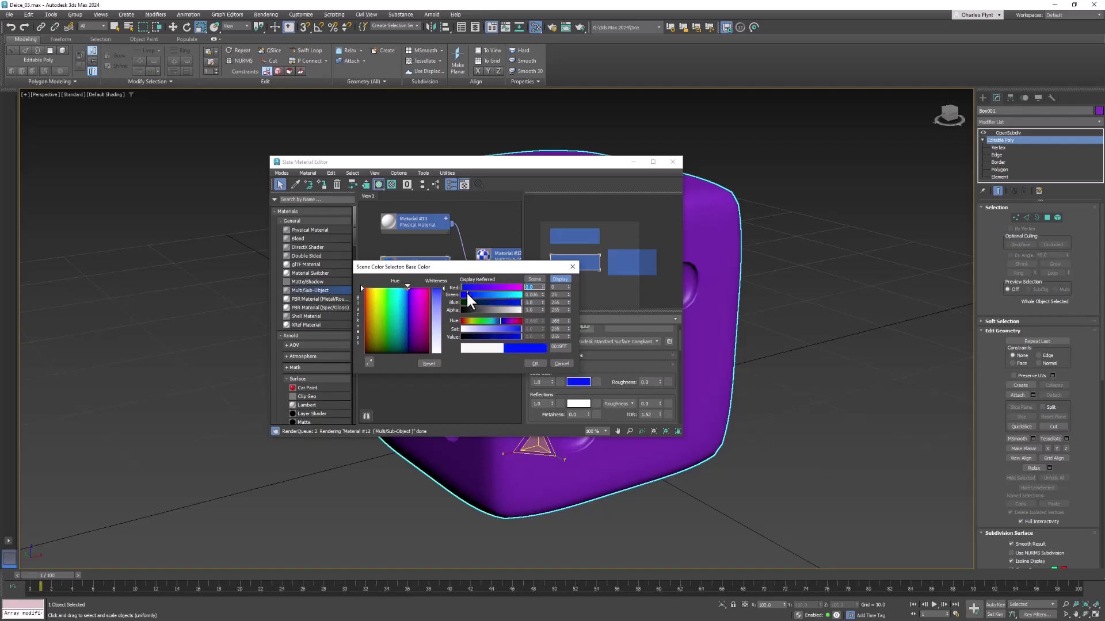
pyautogui.click(534, 365)
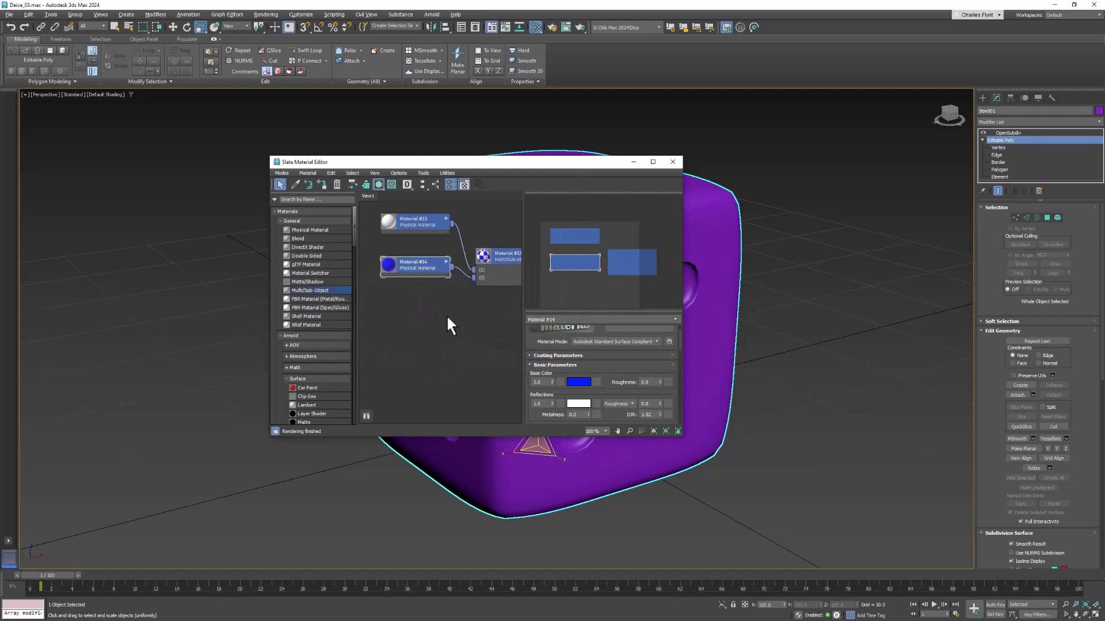
# - Assign Material #12 to the die by dragging it onto the viewport, then close the editor
pyautogui.moveTo(449, 321); pyautogui.dragTo(395, 325, button='middle')
pyautogui.moveTo(505, 162); pyautogui.dragTo(367, 159)
pyautogui.moveTo(337, 269); pyautogui.dragTo(650, 248)
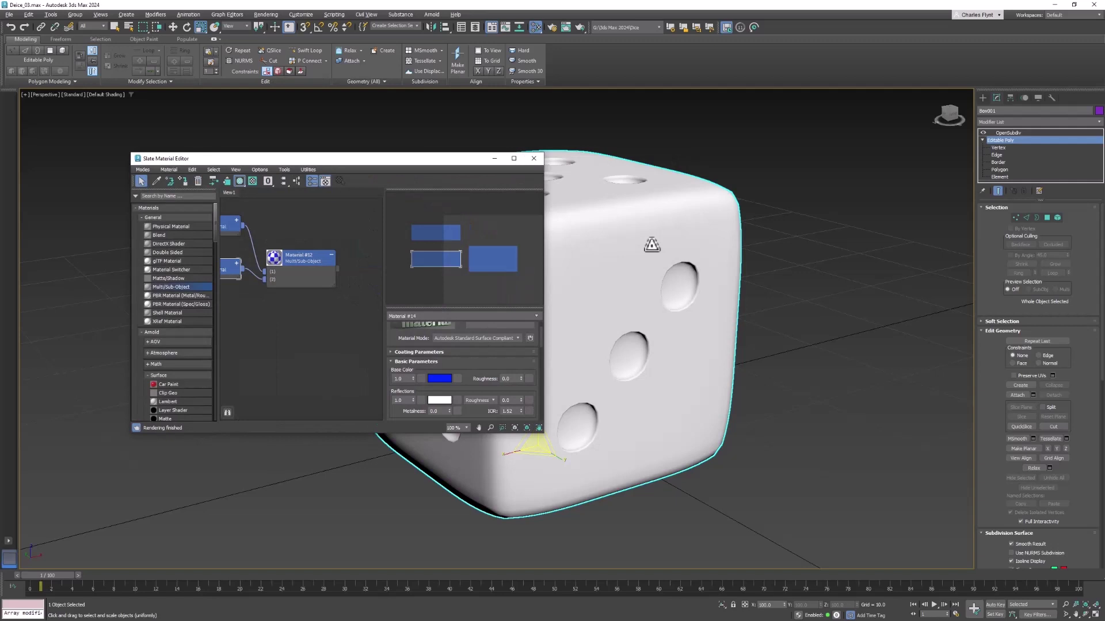
pyautogui.click(534, 163)
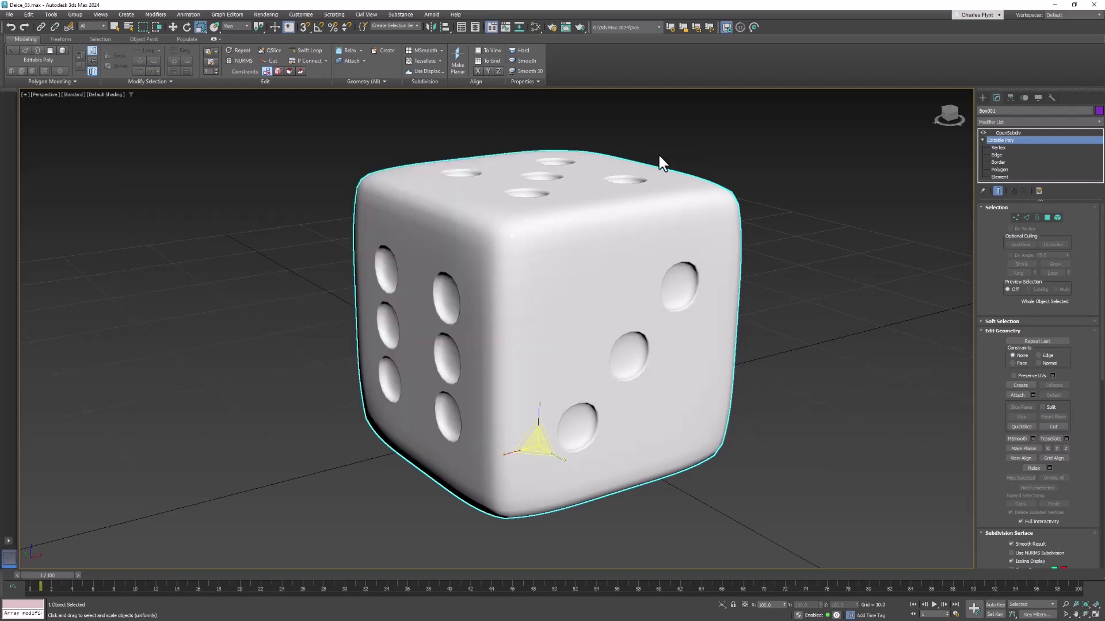
# - At Polygon level with smoothing hidden, select the first front pip polygons
pyautogui.click(1045, 216)
pyautogui.keyDown('alt'); pyautogui.moveTo(678, 289); pyautogui.dragTo(773, 276, button='middle'); pyautogui.keyUp('alt')
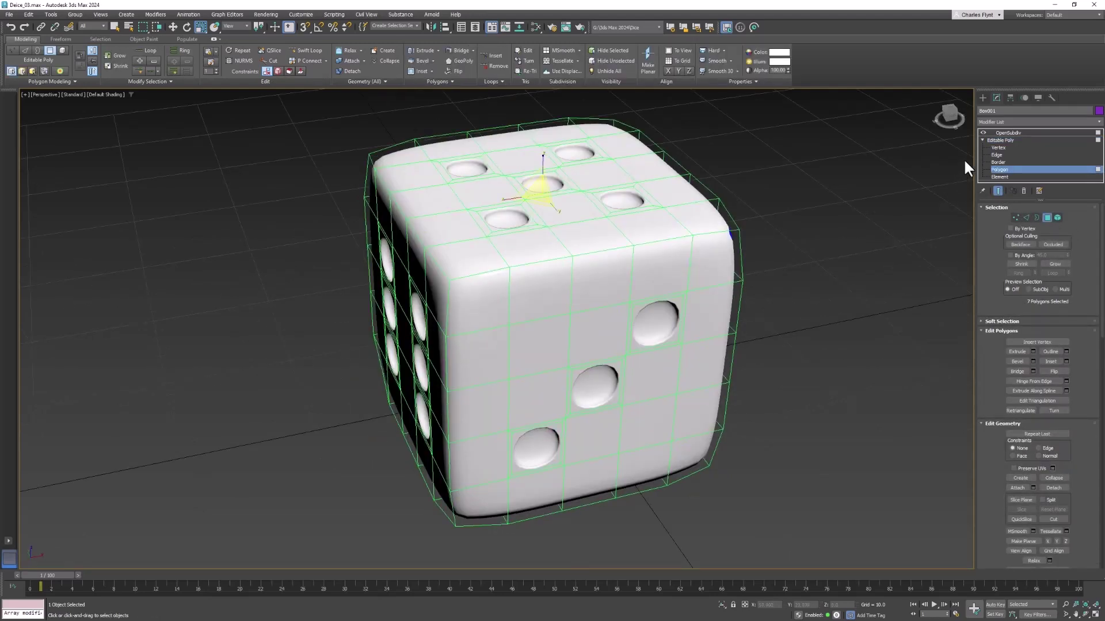
pyautogui.click(983, 133)
pyautogui.hotkey('shift', 'z')
pyautogui.hotkey('shift', 'z')
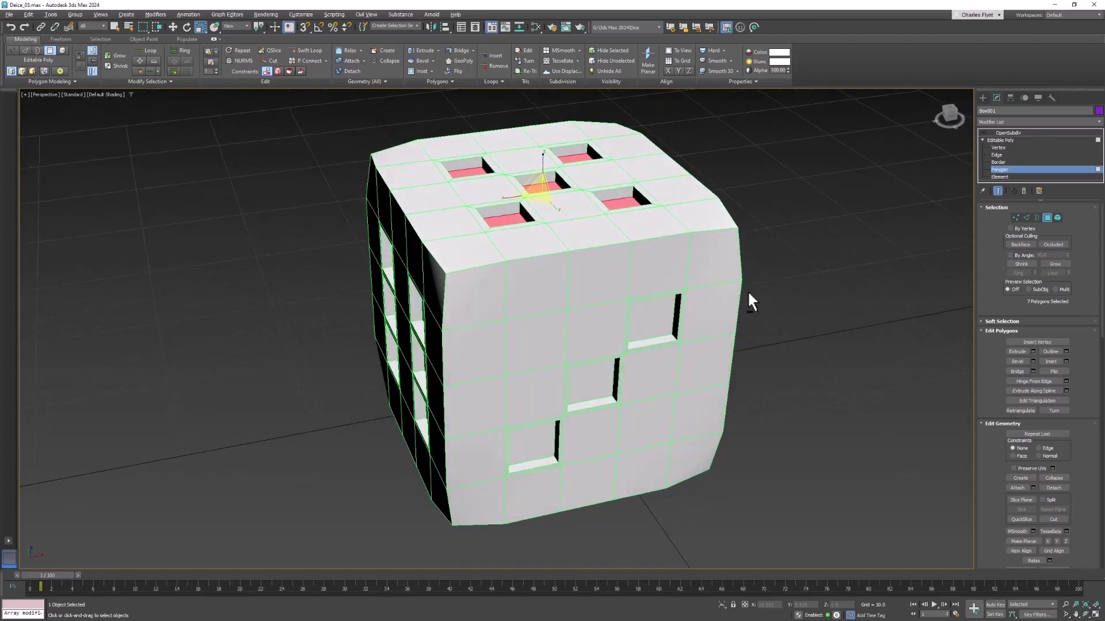
pyautogui.keyDown('ctrl'); pyautogui.click(654, 299); pyautogui.keyUp('ctrl')
pyautogui.keyDown('ctrl'); pyautogui.click(583, 361); pyautogui.keyUp('ctrl')
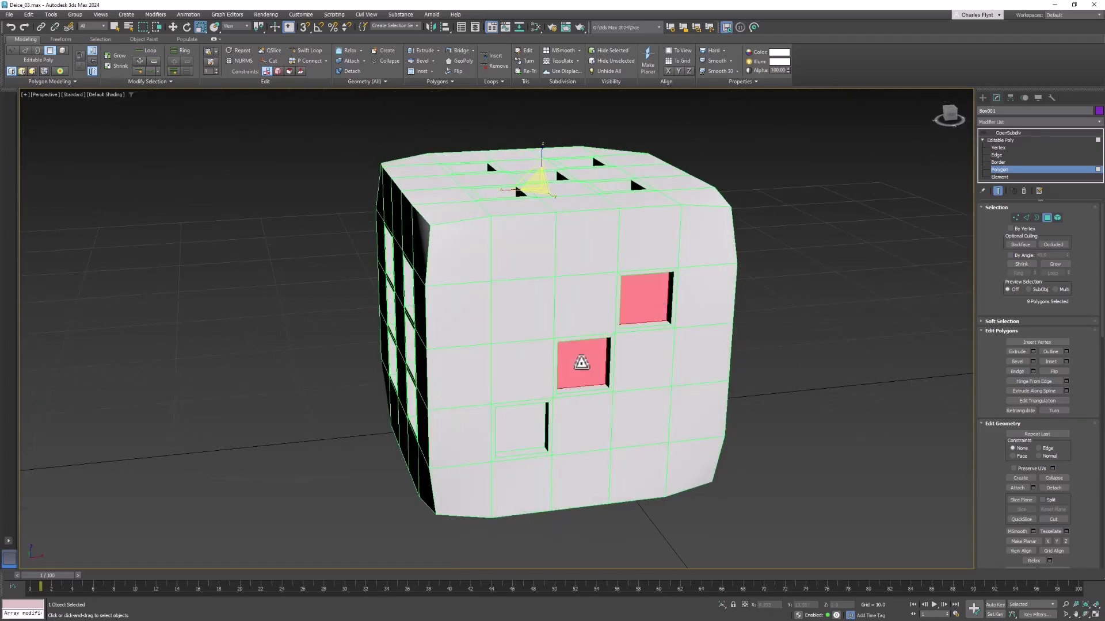
pyautogui.keyDown('alt'); pyautogui.moveTo(581, 363); pyautogui.dragTo(621, 296, button='middle'); pyautogui.keyUp('alt')
pyautogui.keyDown('ctrl'); pyautogui.click(575, 357); pyautogui.keyUp('ctrl')
pyautogui.hotkey('shift', 'z')
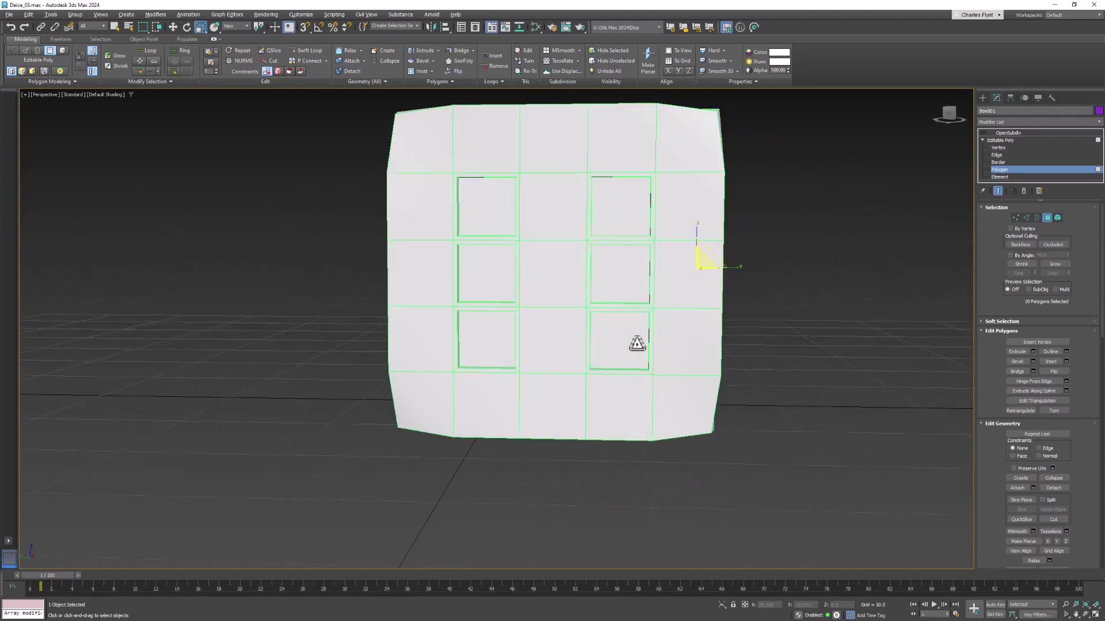
# - Add the remaining front-face pips, including middle and top pips, to the selection
pyautogui.keyDown('ctrl'); pyautogui.click(614, 340); pyautogui.keyUp('ctrl')
pyautogui.keyDown('ctrl'); pyautogui.click(492, 334); pyautogui.keyUp('ctrl')
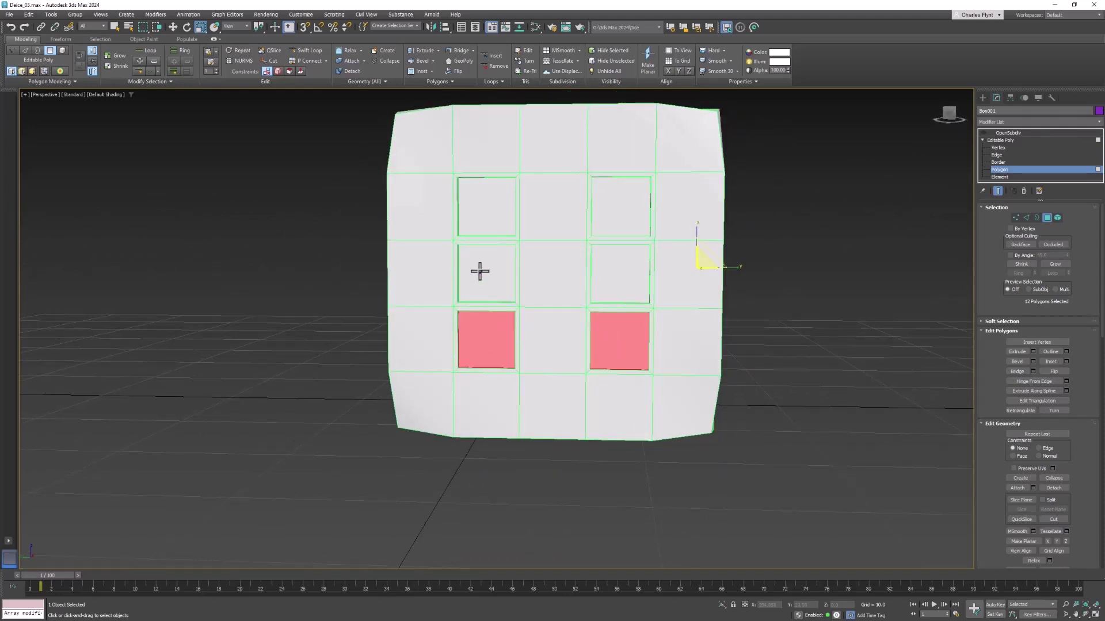
pyautogui.keyDown('ctrl'); pyautogui.click(480, 272); pyautogui.keyUp('ctrl')
pyautogui.keyDown('ctrl'); pyautogui.click(606, 266); pyautogui.keyUp('ctrl')
pyautogui.keyDown('ctrl'); pyautogui.click(614, 209); pyautogui.keyUp('ctrl')
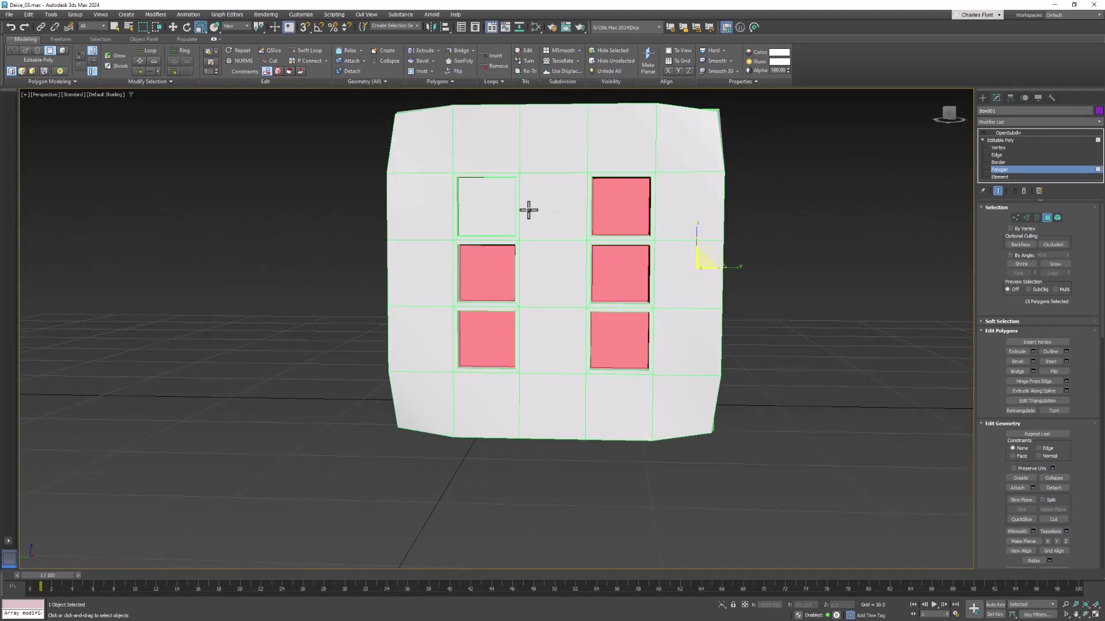
pyautogui.keyDown('ctrl'); pyautogui.click(490, 207); pyautogui.keyUp('ctrl')
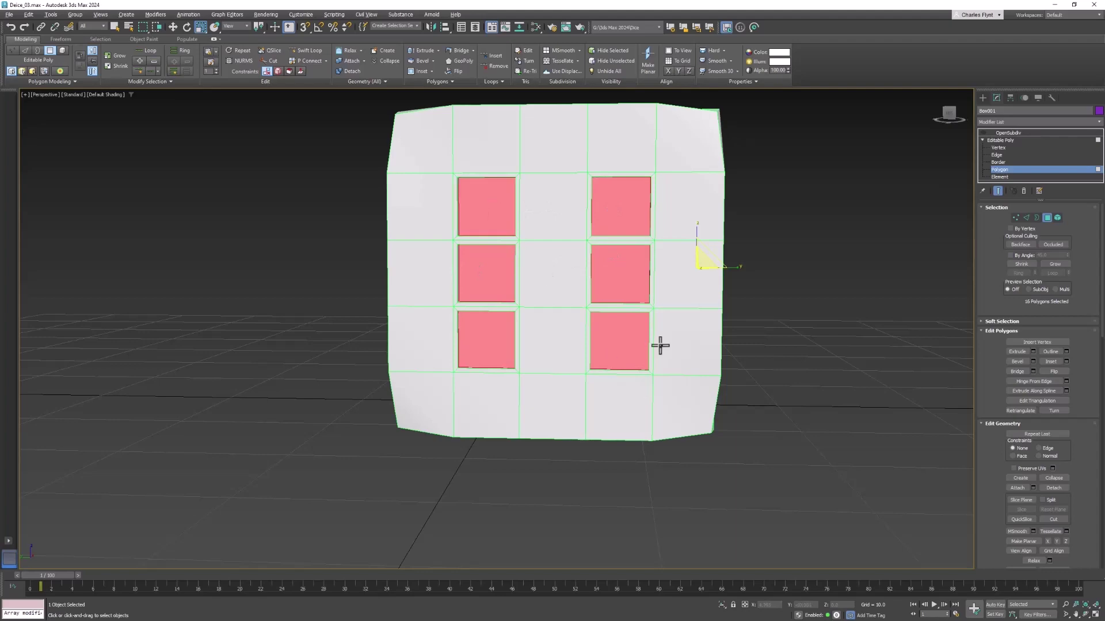
# - Add the four pips on the next face of the die
pyautogui.keyDown('alt'); pyautogui.moveTo(659, 343); pyautogui.dragTo(561, 323, button='middle'); pyautogui.keyUp('alt')
pyautogui.keyDown('ctrl'); pyautogui.click(561, 323); pyautogui.keyUp('ctrl')
pyautogui.keyDown('ctrl'); pyautogui.click(439, 329); pyautogui.keyUp('ctrl')
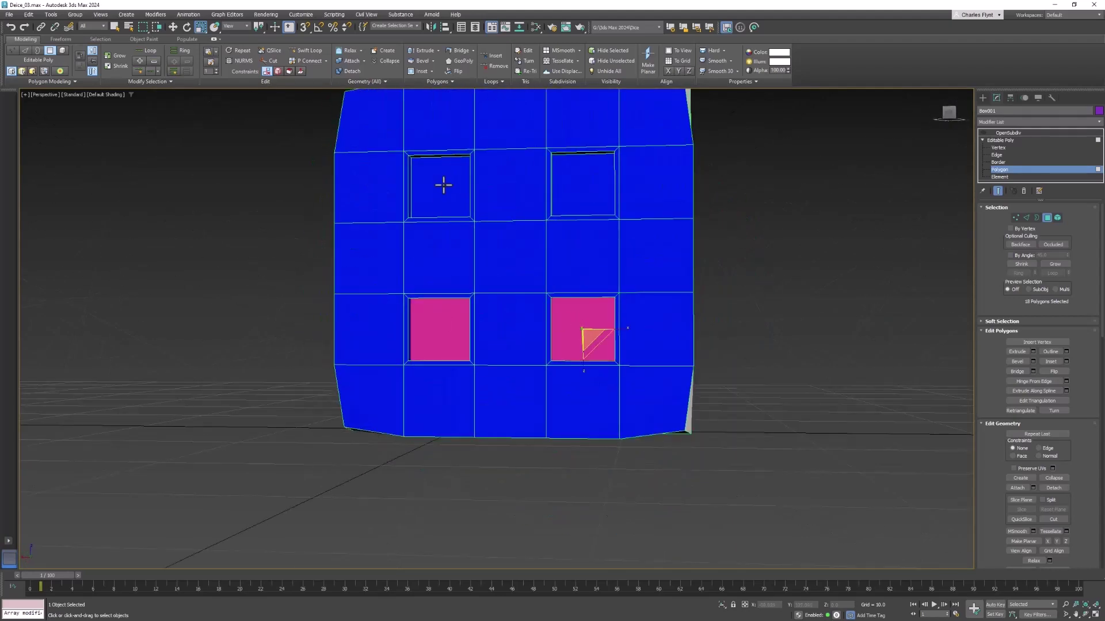
pyautogui.keyDown('ctrl'); pyautogui.click(443, 182); pyautogui.keyUp('ctrl')
pyautogui.keyDown('ctrl'); pyautogui.click(577, 167); pyautogui.keyUp('ctrl')
# - Add the single centre pip, then Grow the selection to include the pip walls
pyautogui.keyDown('alt'); pyautogui.moveTo(577, 167); pyautogui.dragTo(740, 396, button='middle'); pyautogui.keyUp('alt')
pyautogui.keyDown('ctrl'); pyautogui.click(616, 382); pyautogui.keyUp('ctrl')
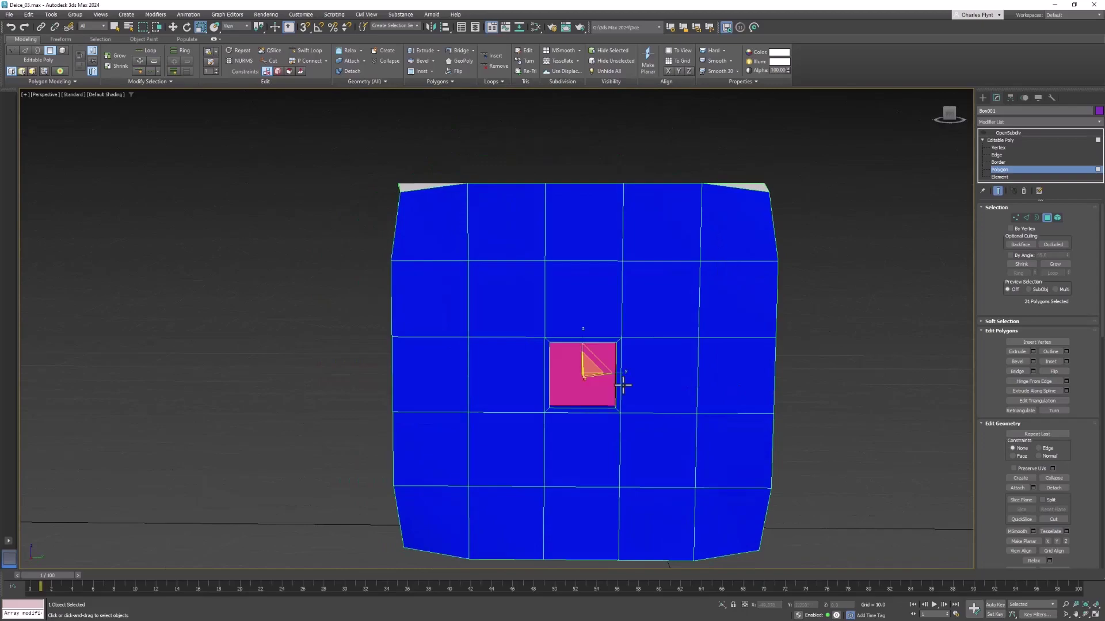
pyautogui.keyDown('alt'); pyautogui.moveTo(616, 382); pyautogui.dragTo(888, 352, button='middle'); pyautogui.keyUp('alt')
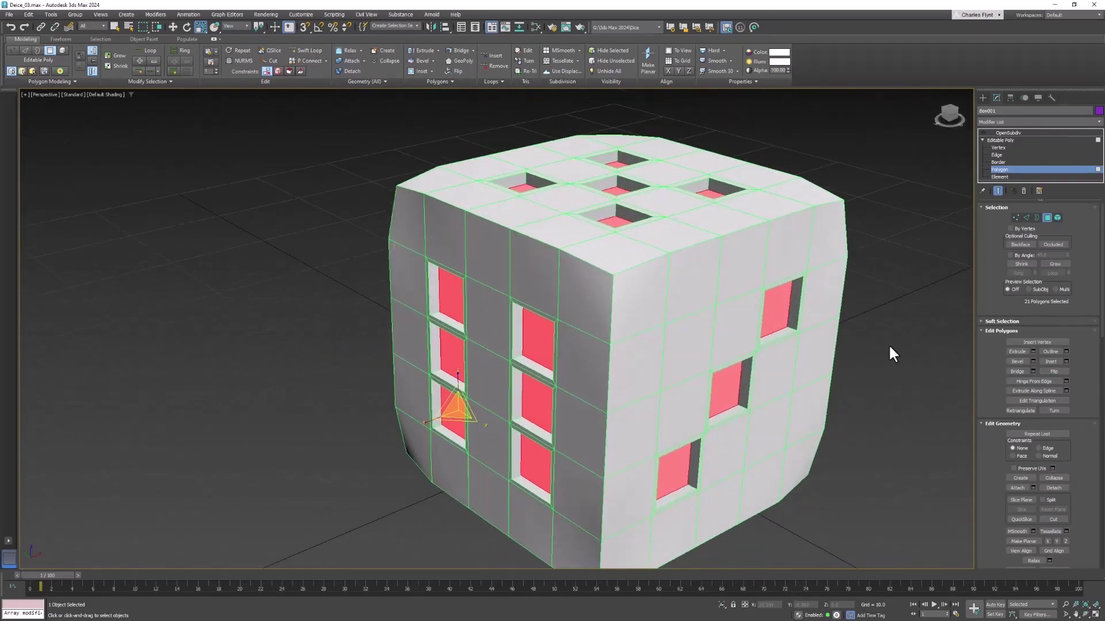
pyautogui.click(1054, 263)
pyautogui.keyDown('alt'); pyautogui.moveTo(769, 357); pyautogui.dragTo(744, 254, button='middle'); pyautogui.keyUp('alt')
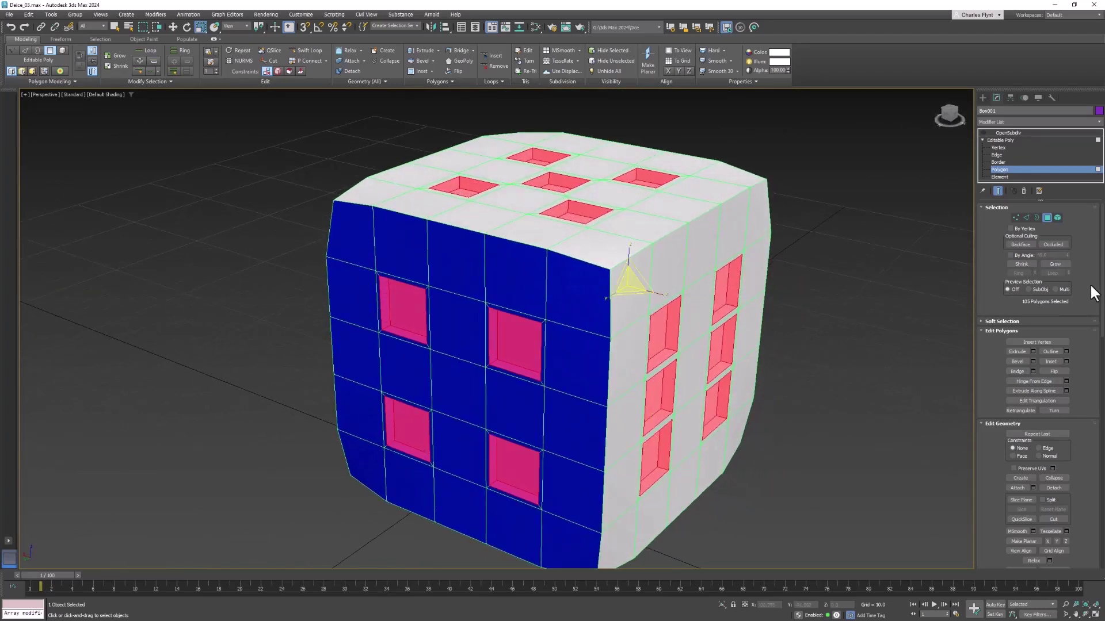
# - Set material ID 2 on the selected pip polygons in Polygon: Material IDs
pyautogui.moveTo(1099, 288); pyautogui.dragTo(1099, 427)
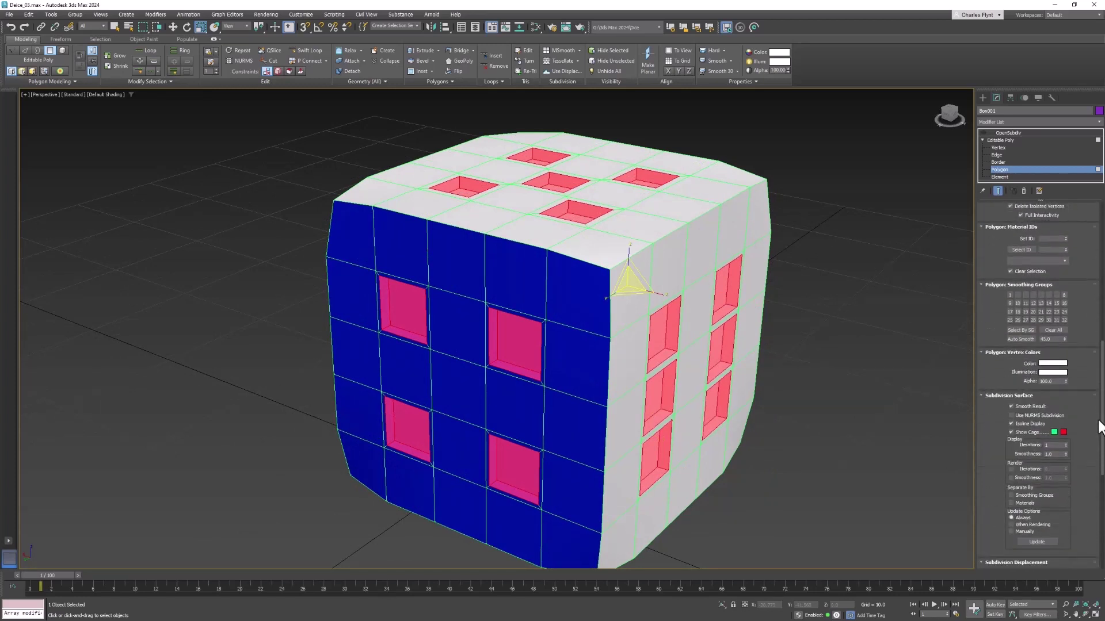
pyautogui.scroll(3, 1015, 278)
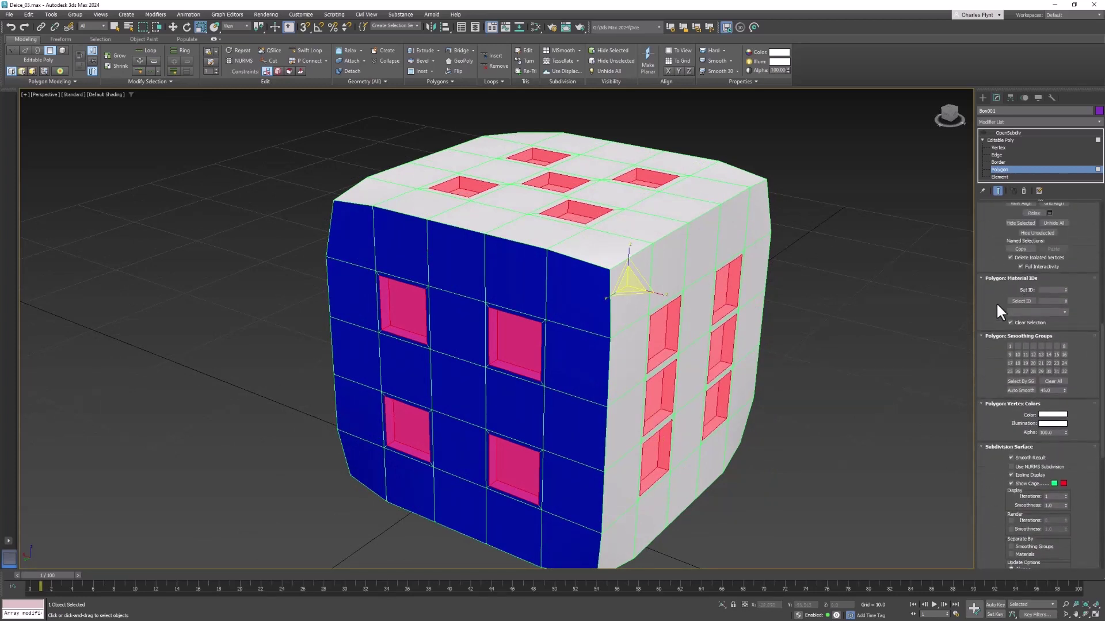
pyautogui.click(1065, 288)
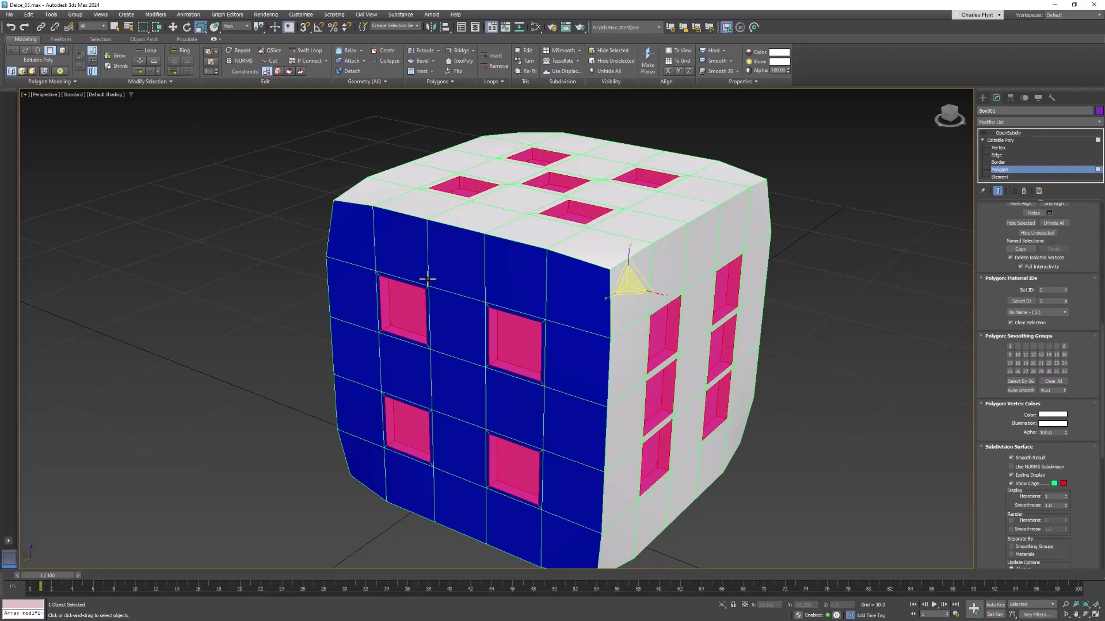
# - Invert the selection to the die body polygons and set their material ID to 1
pyautogui.click(27, 14)
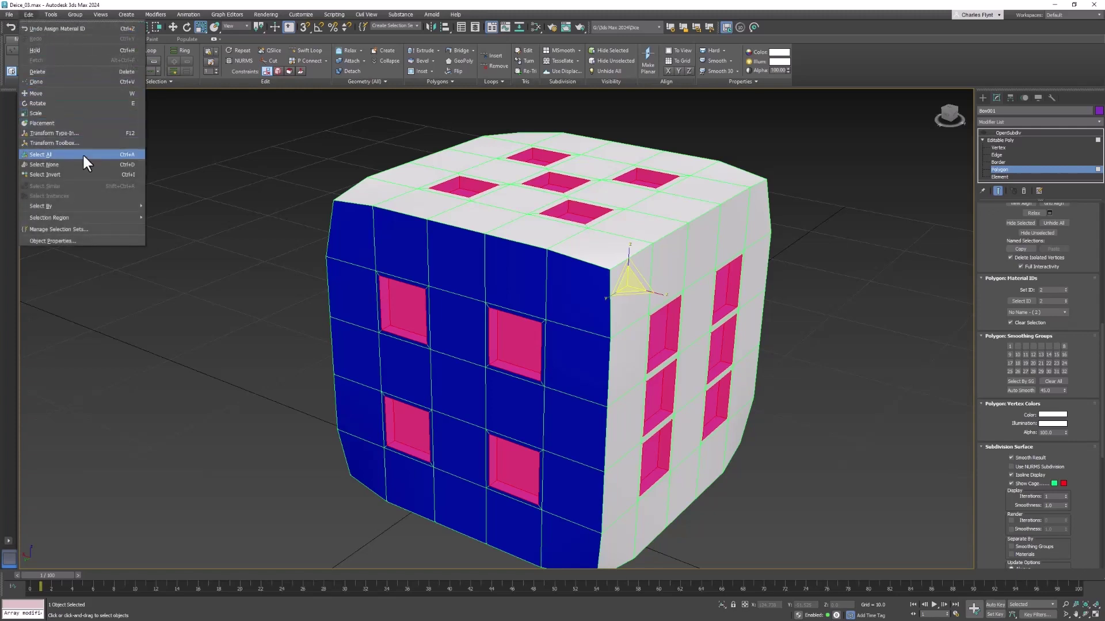
pyautogui.click(81, 172)
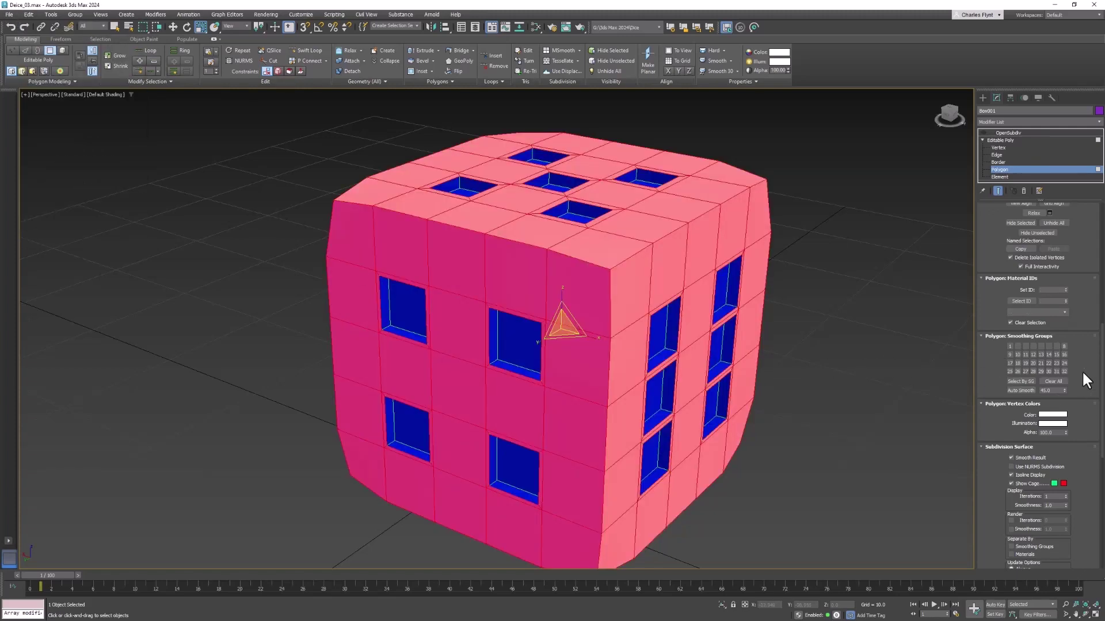
pyautogui.click(1065, 289)
pyautogui.rightClick(1065, 289)
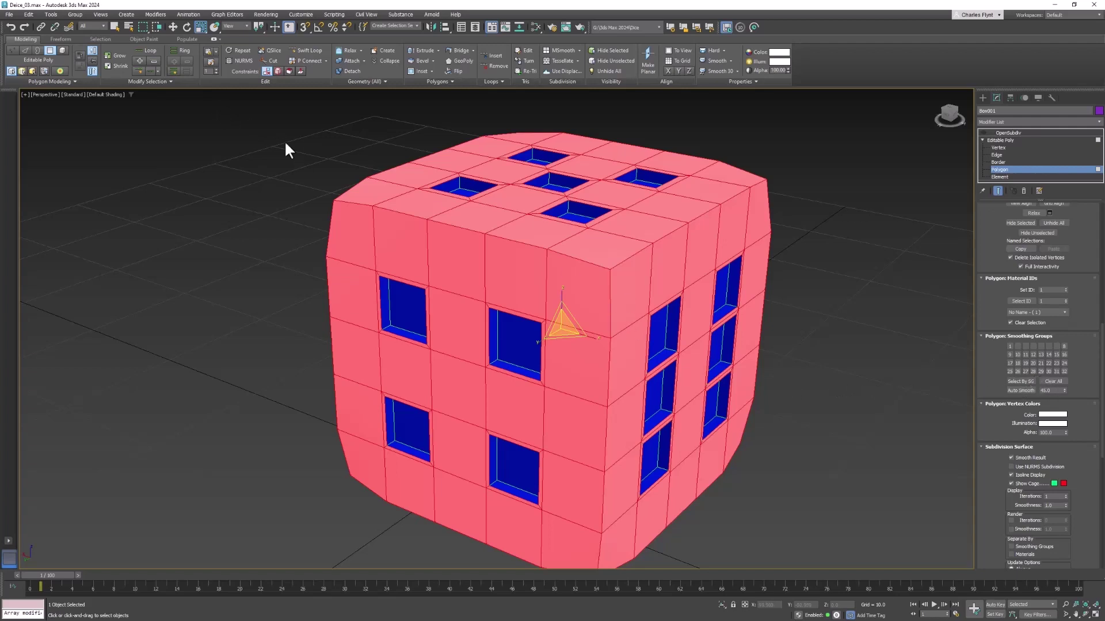
# - Clear all smoothing groups on every polygon and assign them to smoothing group 1
pyautogui.hotkey('ctrl', 'a')
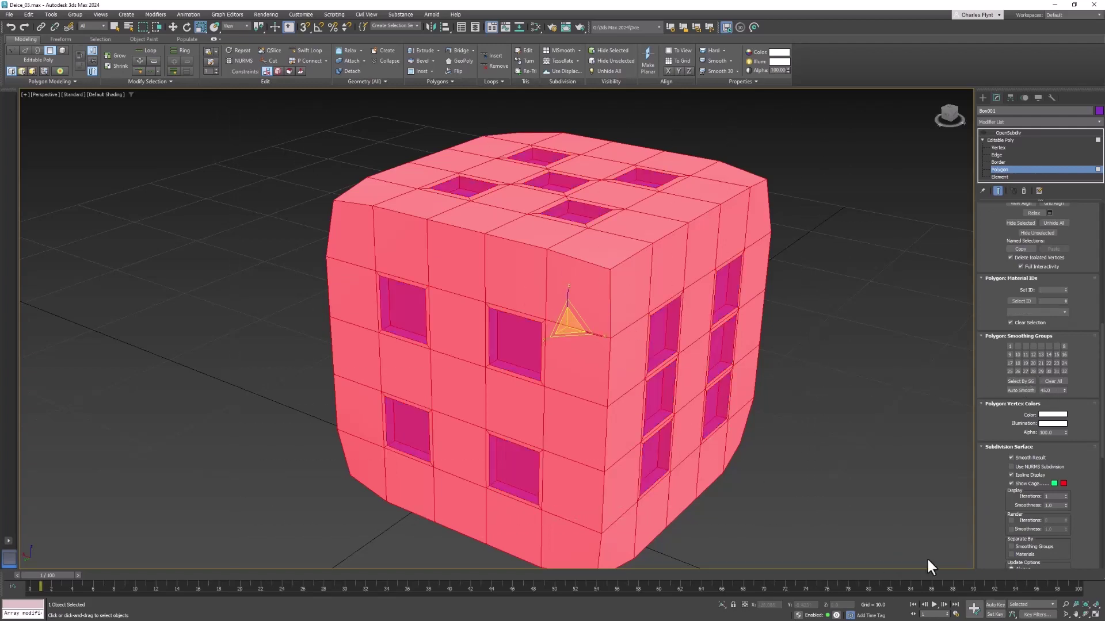
pyautogui.click(1053, 380)
pyautogui.click(1010, 346)
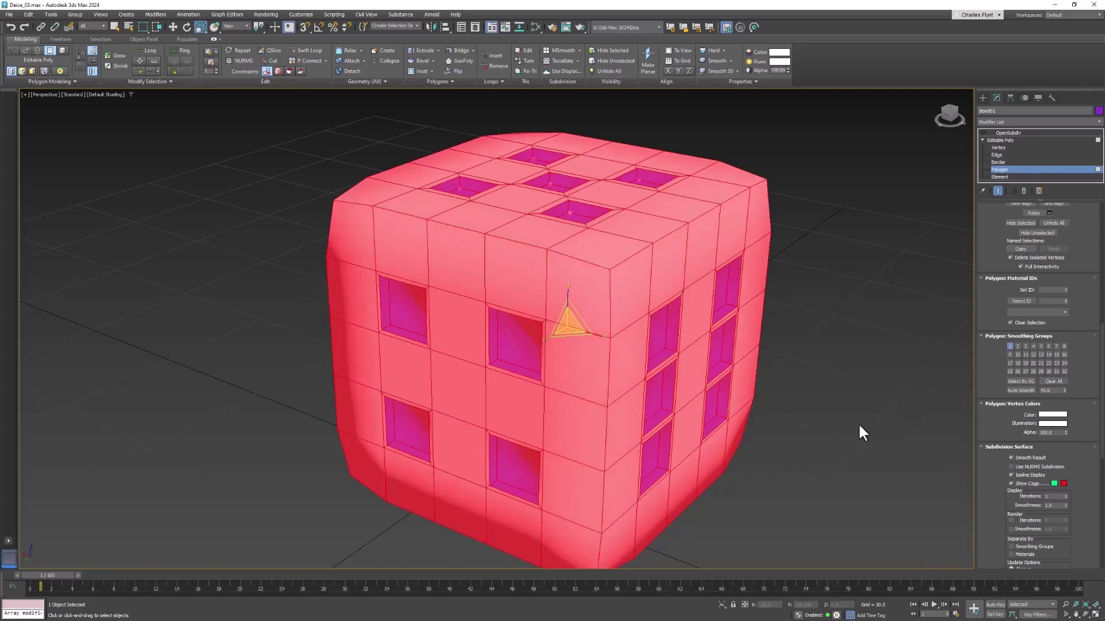
pyautogui.scroll(-4, 807, 425)
# - Deselect the polygons, enable the OpenSubdiv modifier, and inspect the round blue pips
pyautogui.click(787, 425)
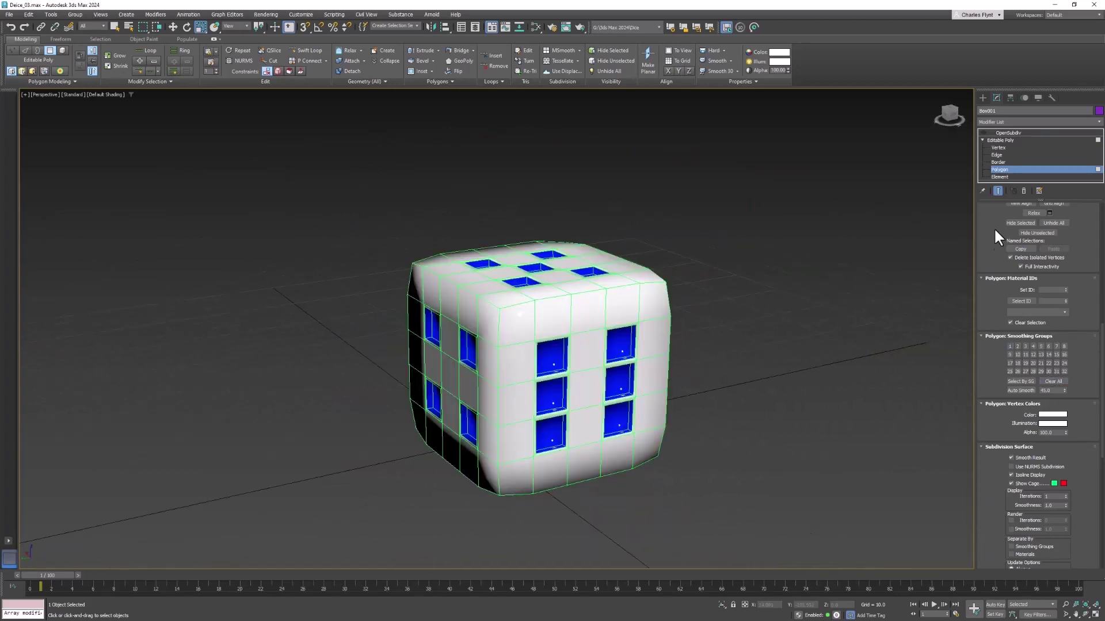
pyautogui.click(984, 133)
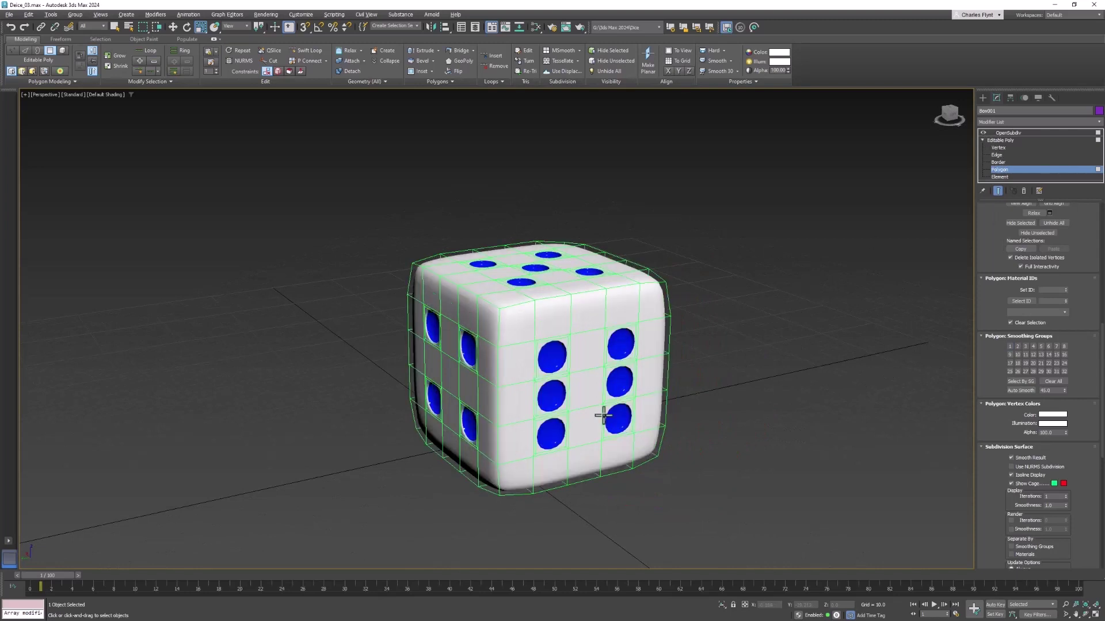
pyautogui.keyDown('alt'); pyautogui.moveTo(604, 415); pyautogui.dragTo(685, 390, button='middle'); pyautogui.keyUp('alt')
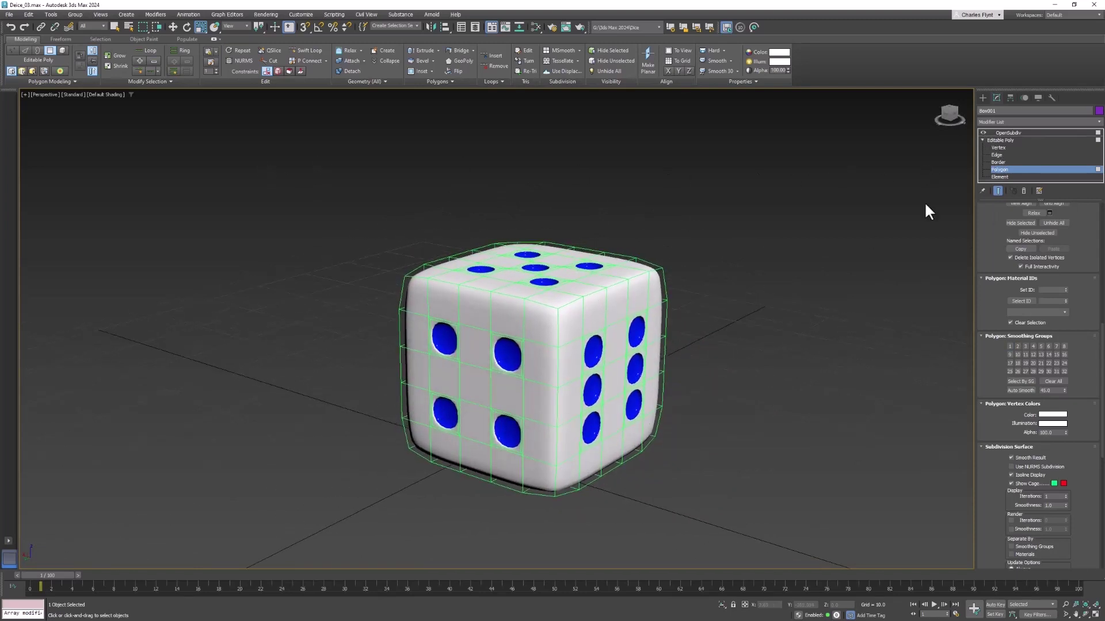
pyautogui.scroll(3, 592, 389)
pyautogui.keyDown('alt'); pyautogui.moveTo(565, 395); pyautogui.dragTo(742, 375, button='middle'); pyautogui.keyUp('alt')
pyautogui.scroll(5, 506, 288)
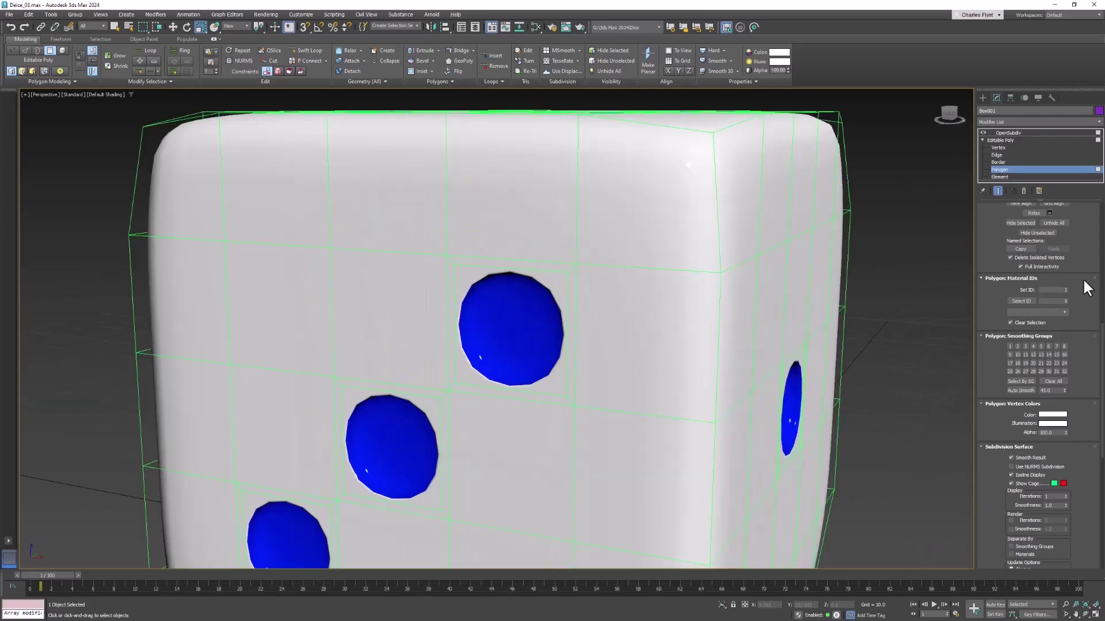
pyautogui.scroll(5, 1086, 288)
# - Set OpenSubdiv Iterations to 3 and view the smoothed die from the one-pip face
pyautogui.click(1046, 134)
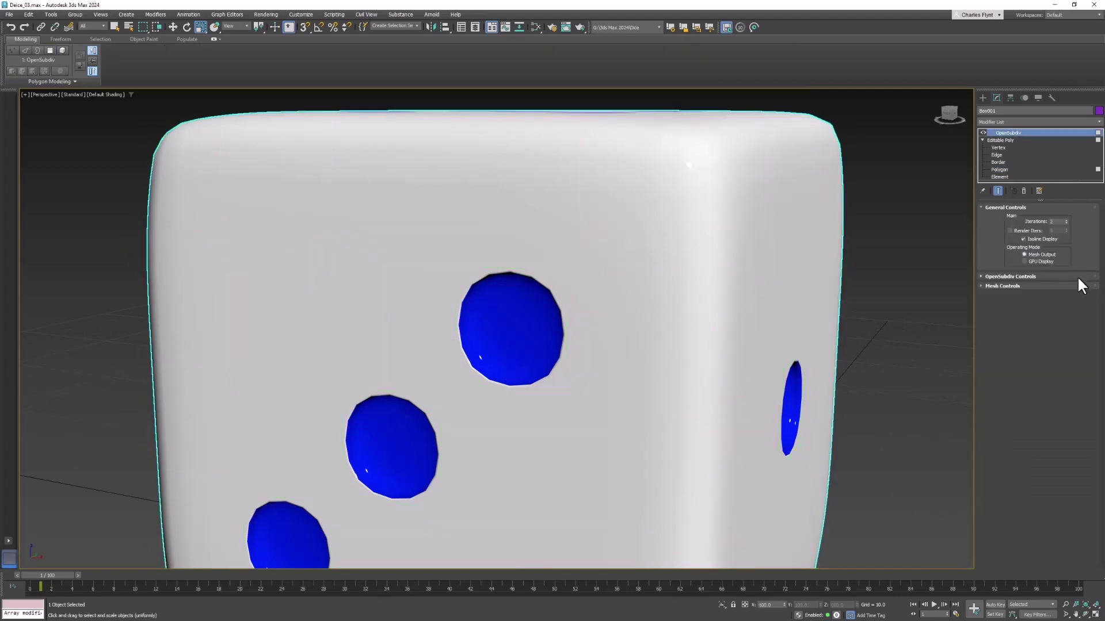
pyautogui.click(1066, 220)
pyautogui.scroll(-5, 735, 357)
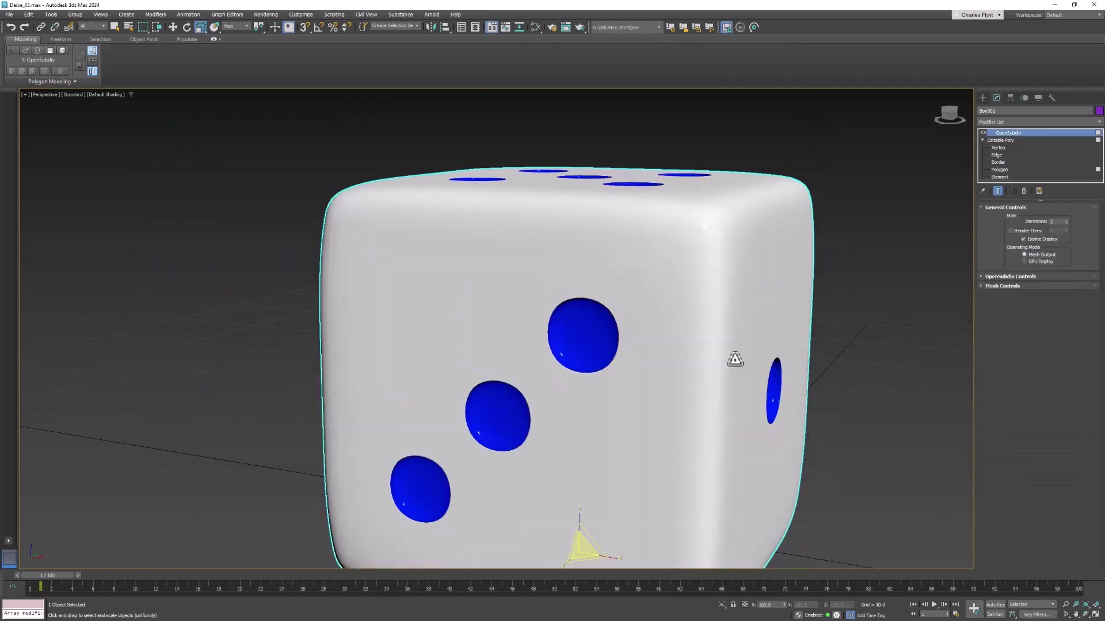
pyautogui.keyDown('alt'); pyautogui.moveTo(735, 358); pyautogui.dragTo(561, 360, button='middle'); pyautogui.keyUp('alt')
pyautogui.scroll(-3, 477, 339)
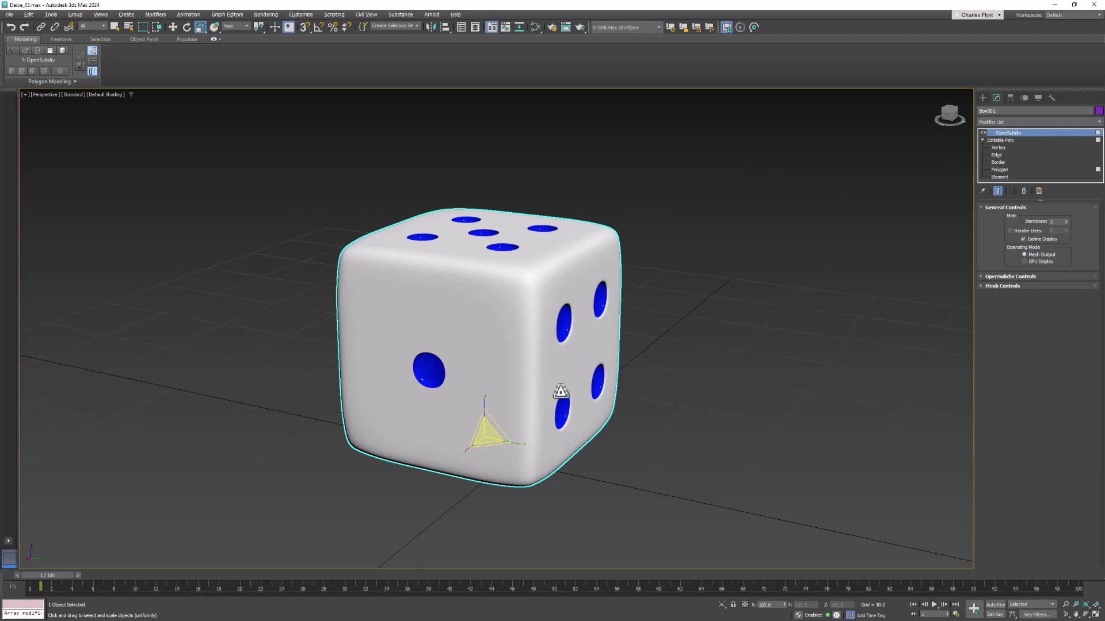
pyautogui.moveTo(689, 383); pyautogui.dragTo(656, 394, button='middle')
pyautogui.scroll(-3, 702, 382)
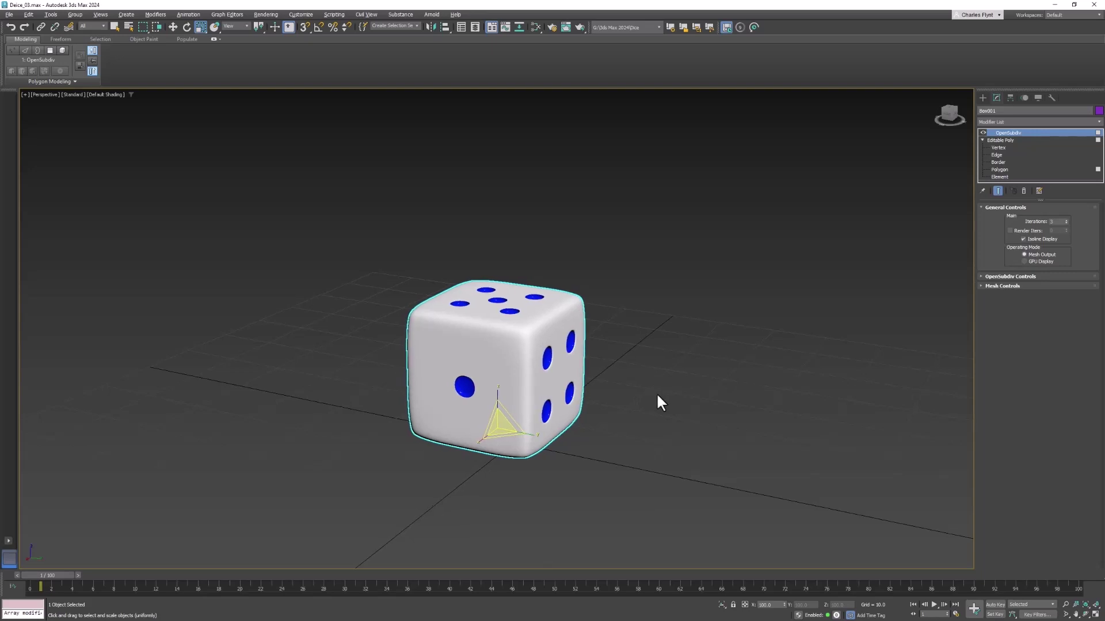